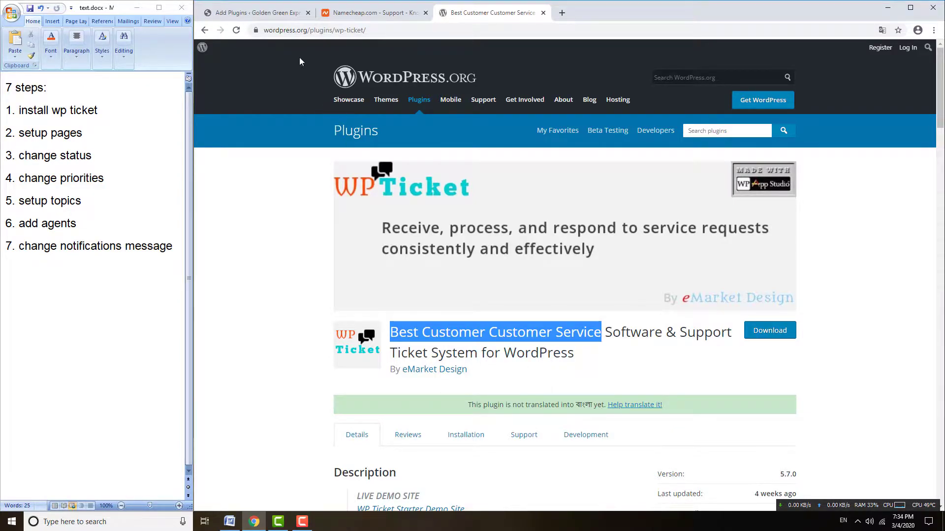
- Activate the WP Ticket plugin from the plugin search results
{"action": "left_click", "coordinate": [274, 15]}
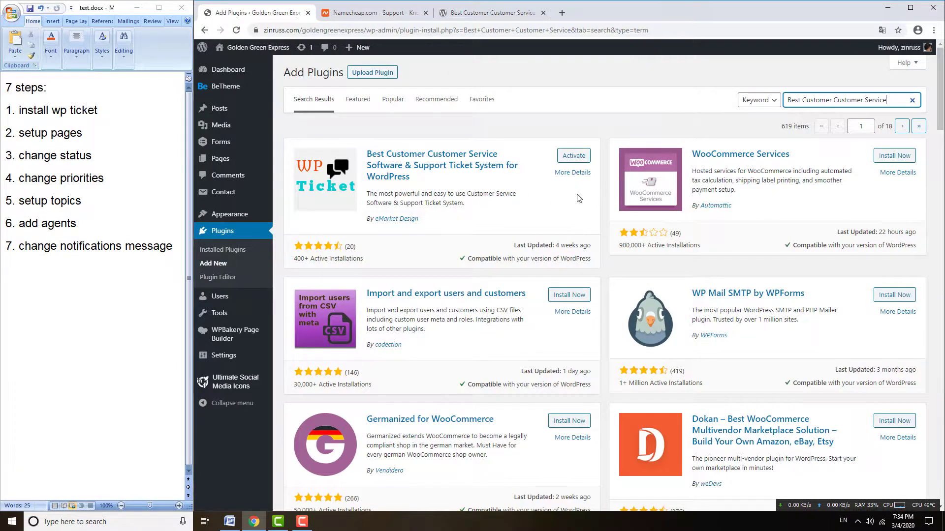
{"action": "left_click", "coordinate": [572, 157]}
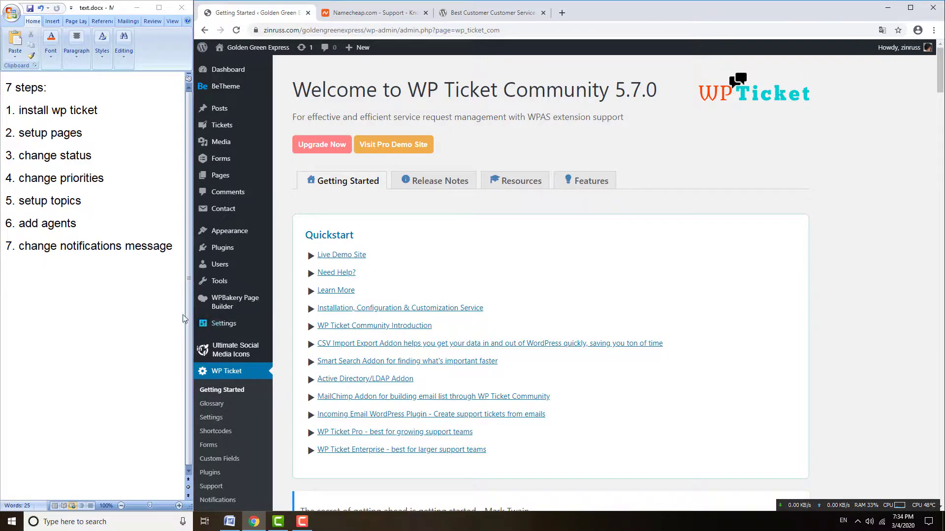
- Select the [support_tickets] shortcode in WP Ticket Shortcodes and start a new page in a new tab
{"action": "left_click", "coordinate": [215, 432]}
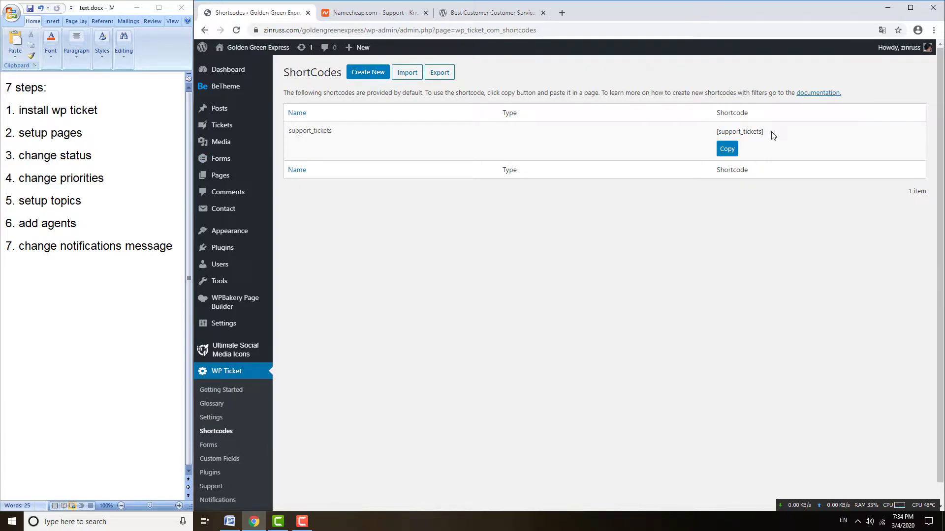
{"action": "left_click_drag", "start_coordinate": [771, 136], "coordinate": [717, 132]}
{"action": "key", "text": "ctrl+c"}
{"action": "mouse_move", "coordinate": [239, 126]}
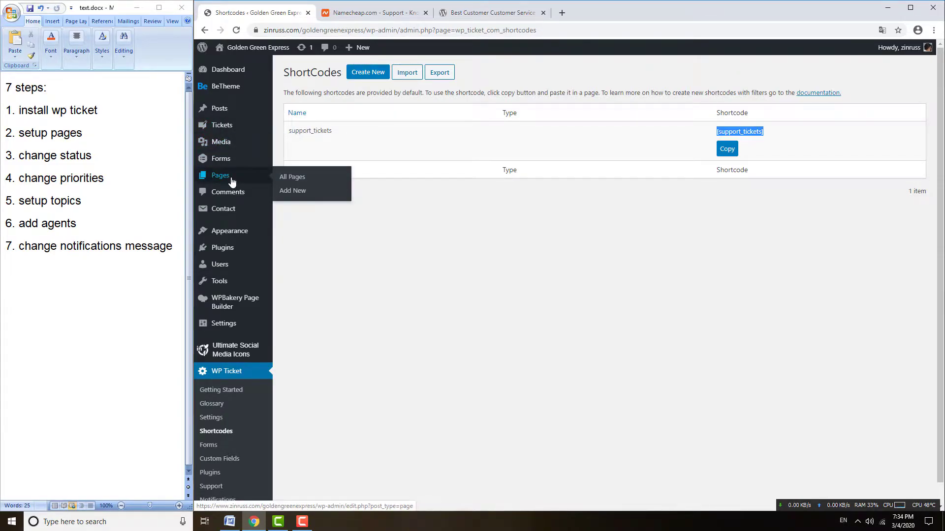
{"action": "mouse_move", "coordinate": [225, 182]}
{"action": "right_click", "coordinate": [290, 191]}
{"action": "left_click", "coordinate": [315, 196]}
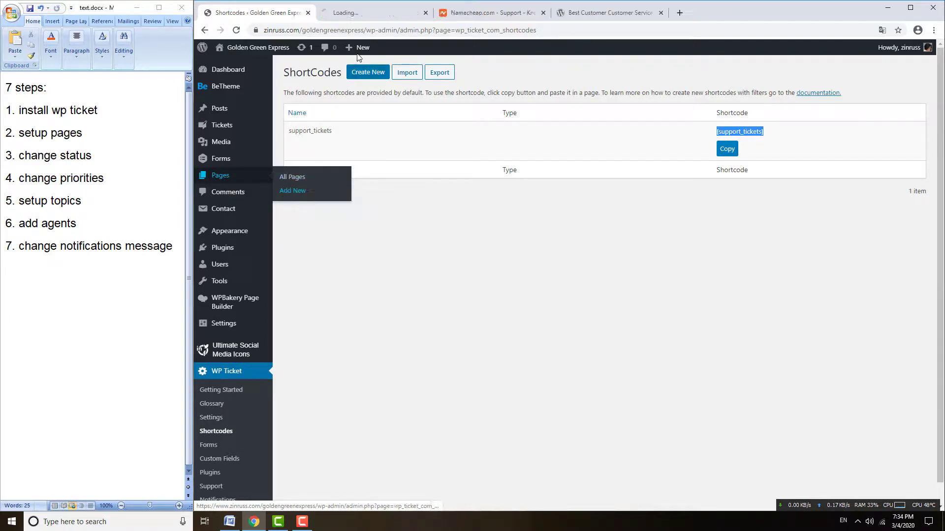
- Title the new page 'support ticket', paste [support_tickets] into its body and publish it
{"action": "left_click", "coordinate": [355, 14]}
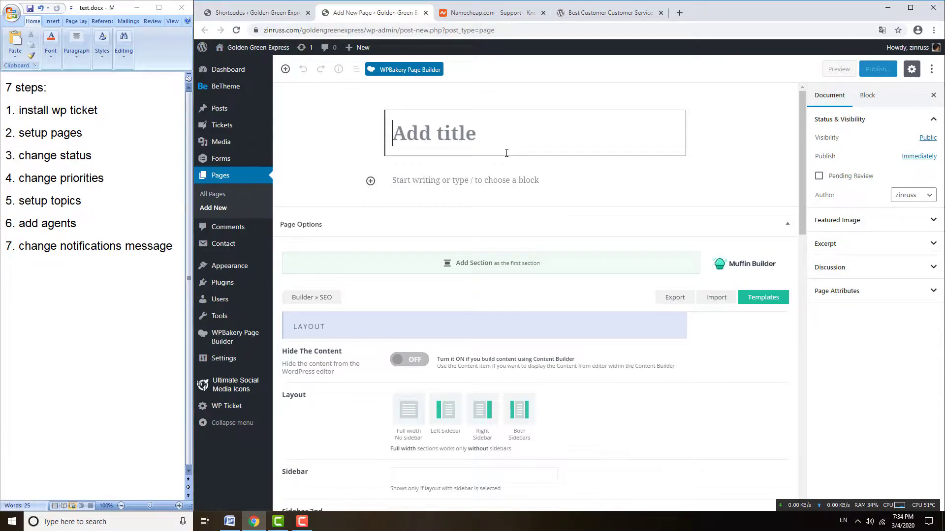
{"action": "type", "text": "support "}
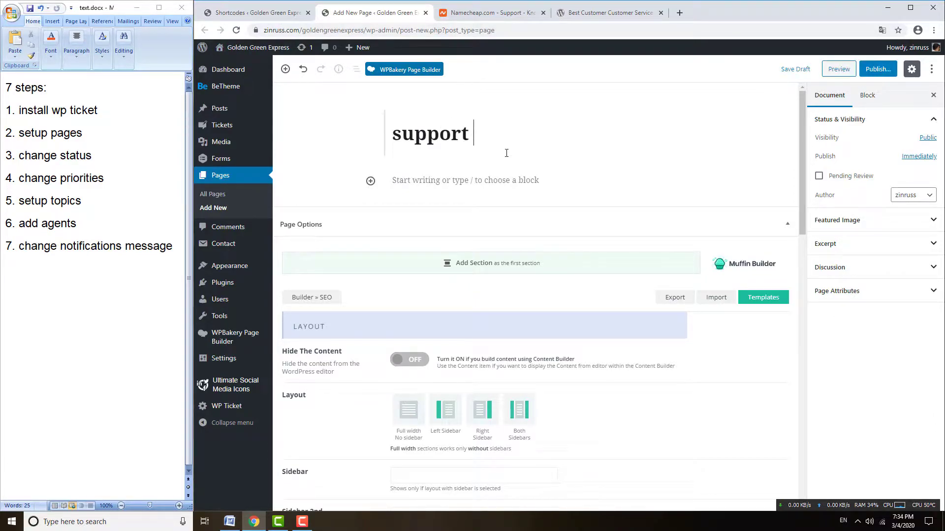
{"action": "type", "text": "ticket"}
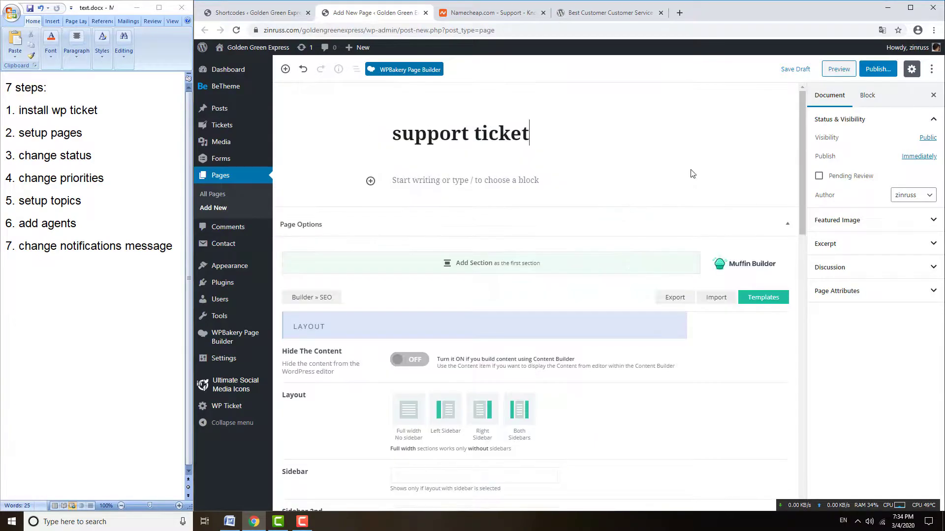
{"action": "left_click", "coordinate": [878, 70]}
{"action": "left_click", "coordinate": [485, 183]}
{"action": "key", "text": "ctrl+v"}
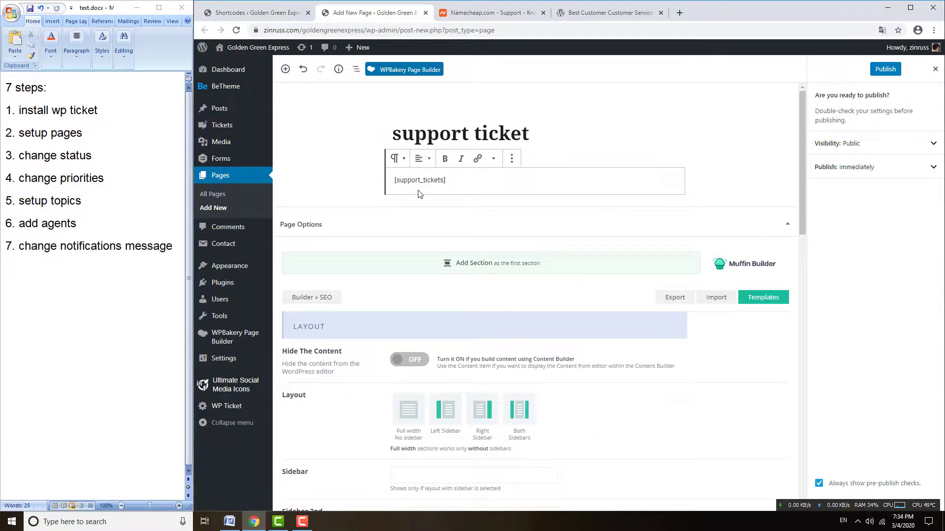
{"action": "left_click", "coordinate": [885, 69]}
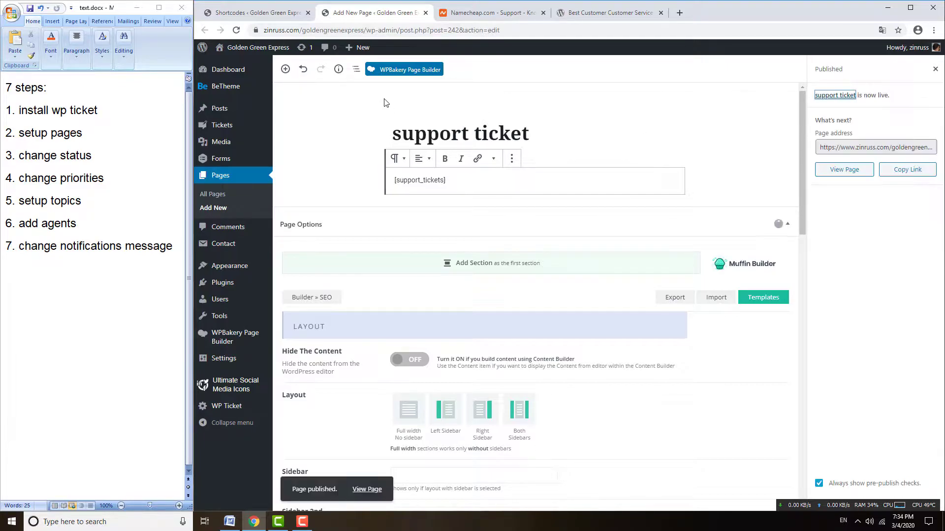
- View the live support ticket page in a new tab, then return to the shortcodes list
{"action": "left_click", "coordinate": [393, 72]}
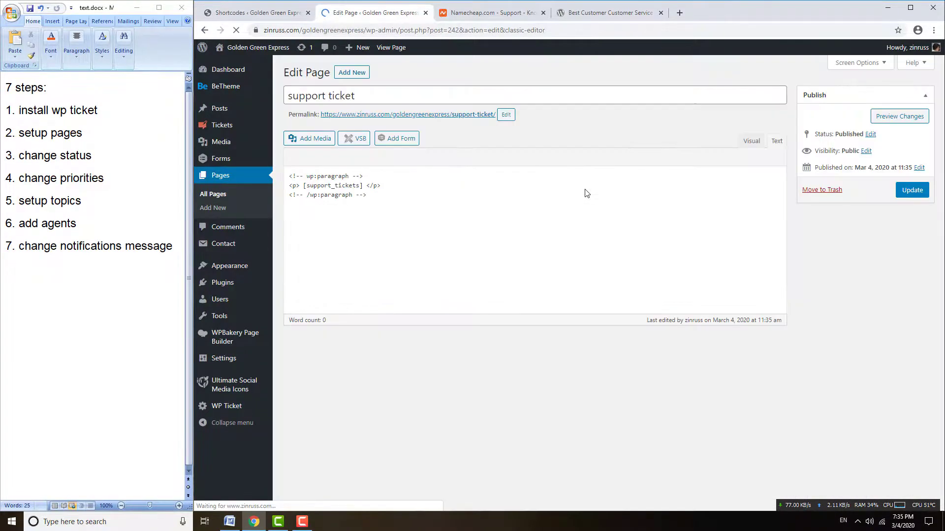
{"action": "right_click", "coordinate": [384, 115]}
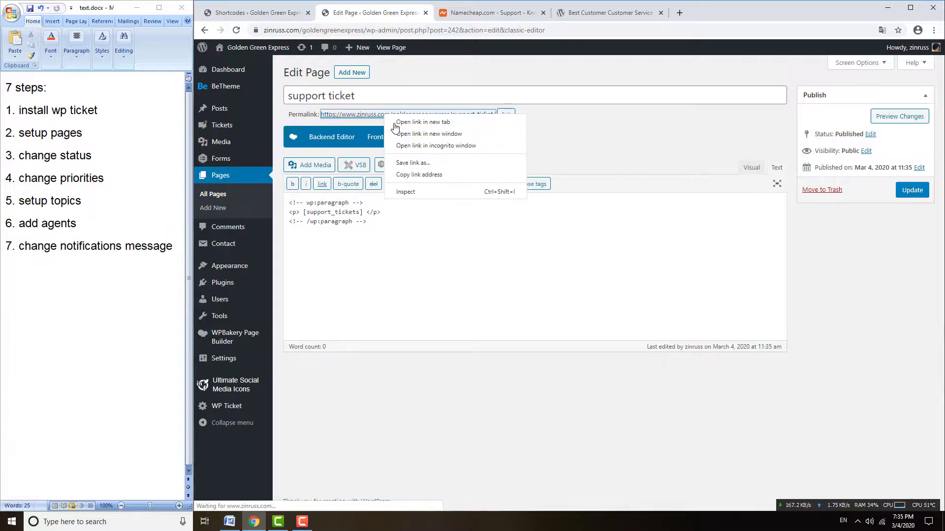
{"action": "left_click", "coordinate": [394, 123]}
{"action": "left_click", "coordinate": [482, 11]}
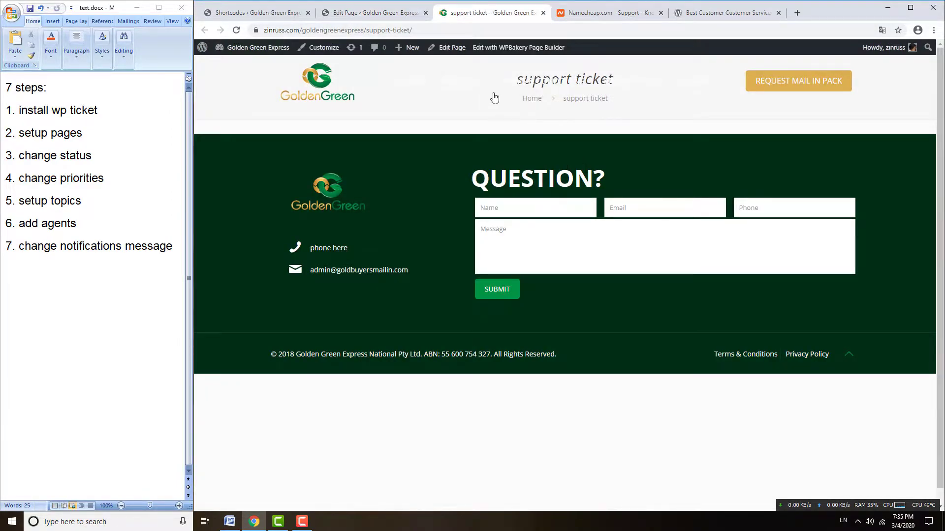
{"action": "left_click", "coordinate": [374, 13]}
{"action": "left_click", "coordinate": [261, 18]}
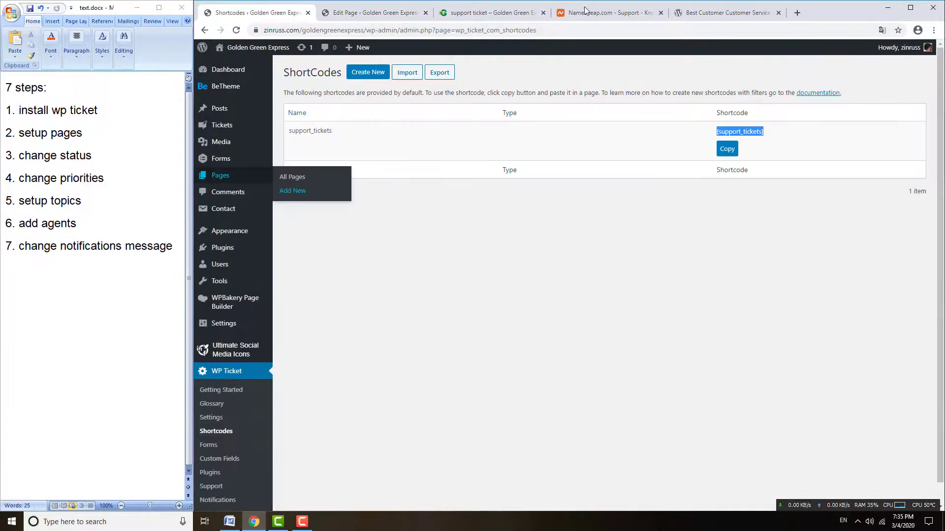
- Select the Search Tickets form shortcode in WP Ticket Forms and start another new page
{"action": "left_click", "coordinate": [492, 12]}
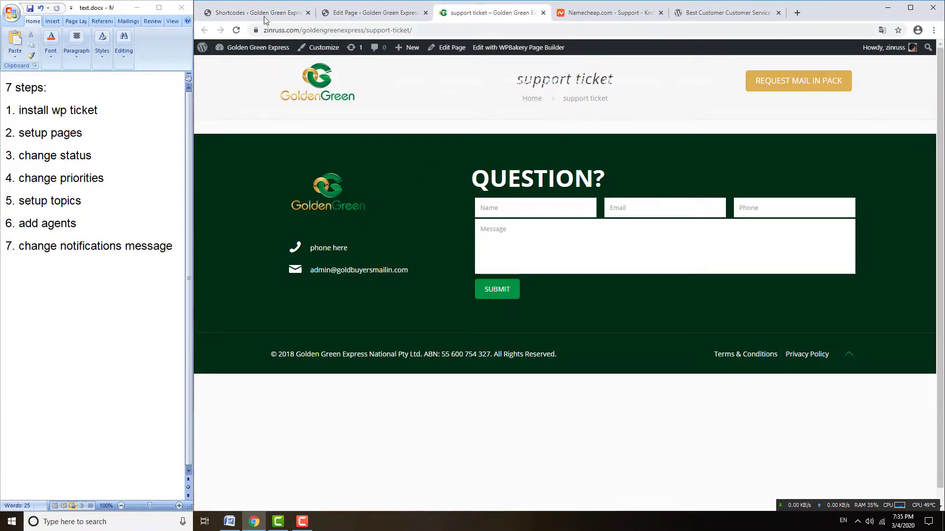
{"action": "left_click", "coordinate": [263, 14]}
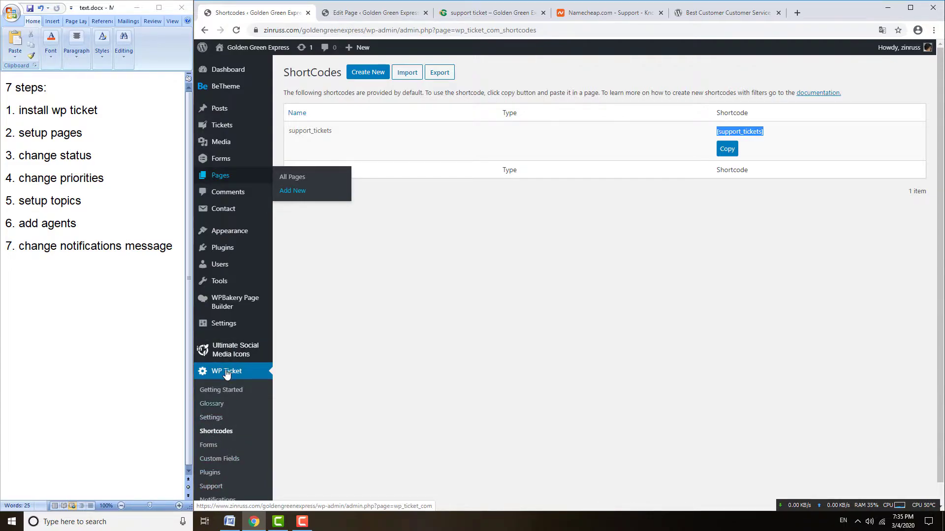
{"action": "left_click", "coordinate": [208, 447]}
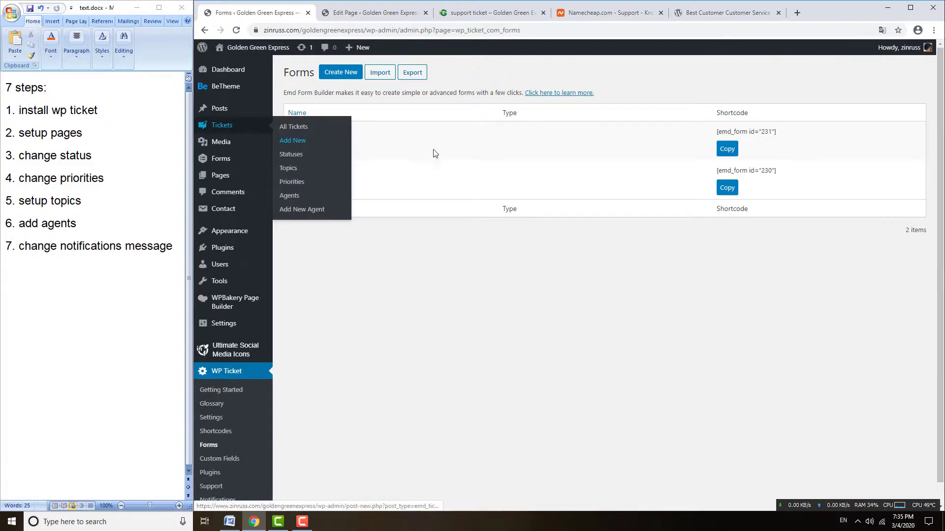
{"action": "left_click_drag", "start_coordinate": [779, 132], "coordinate": [720, 132]}
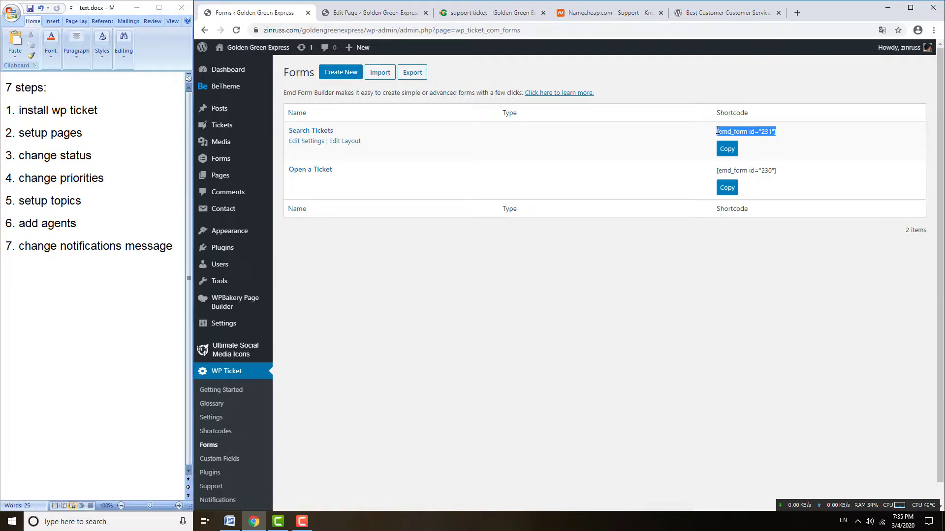
{"action": "left_click", "coordinate": [361, 18]}
{"action": "left_click", "coordinate": [212, 207]}
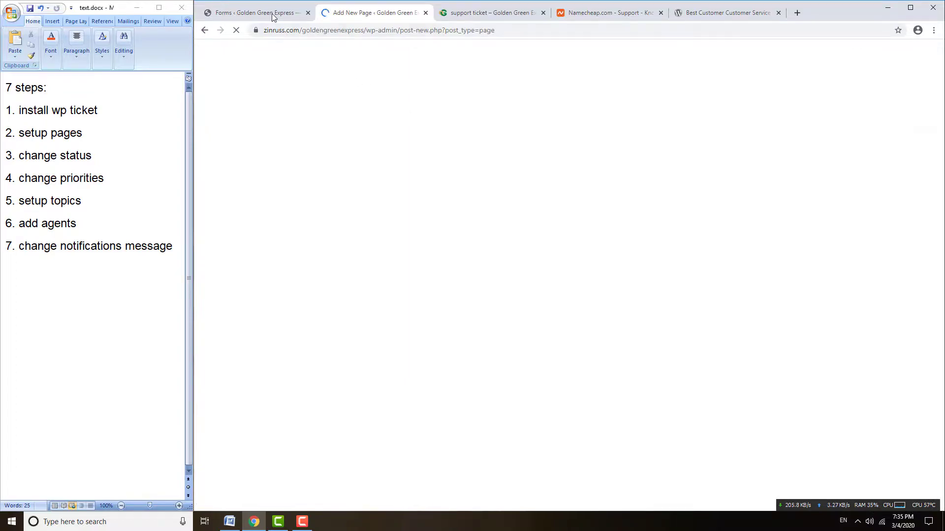
- Title the new page 'Search Tickets', copied from the form name
{"action": "left_click", "coordinate": [270, 13]}
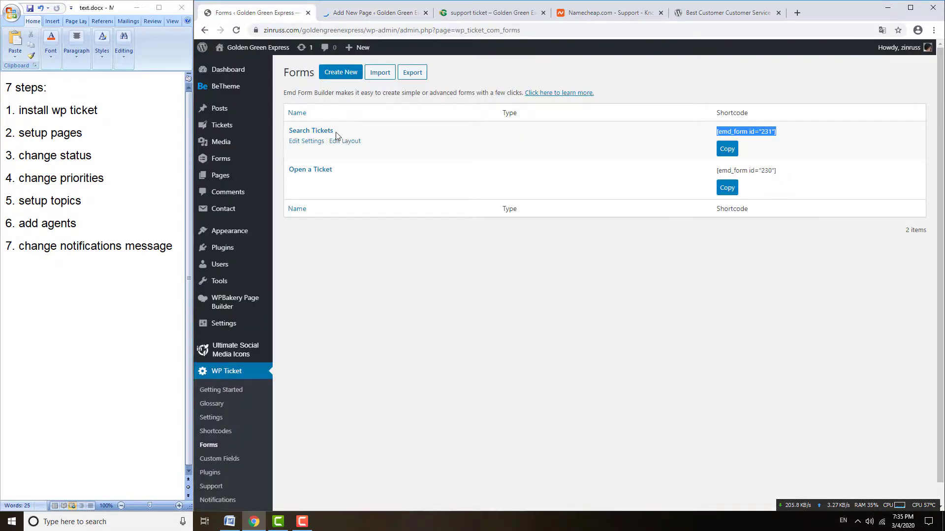
{"action": "left_click_drag", "start_coordinate": [341, 141], "coordinate": [291, 130]}
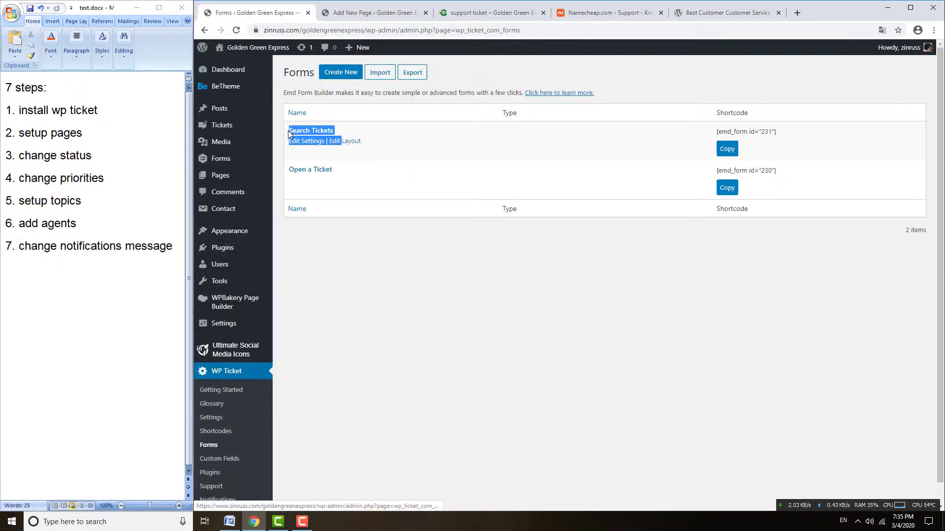
{"action": "key", "text": "ctrl+c"}
{"action": "left_click", "coordinate": [374, 12]}
{"action": "left_click", "coordinate": [461, 164]}
{"action": "key", "text": "ctrl+v"}
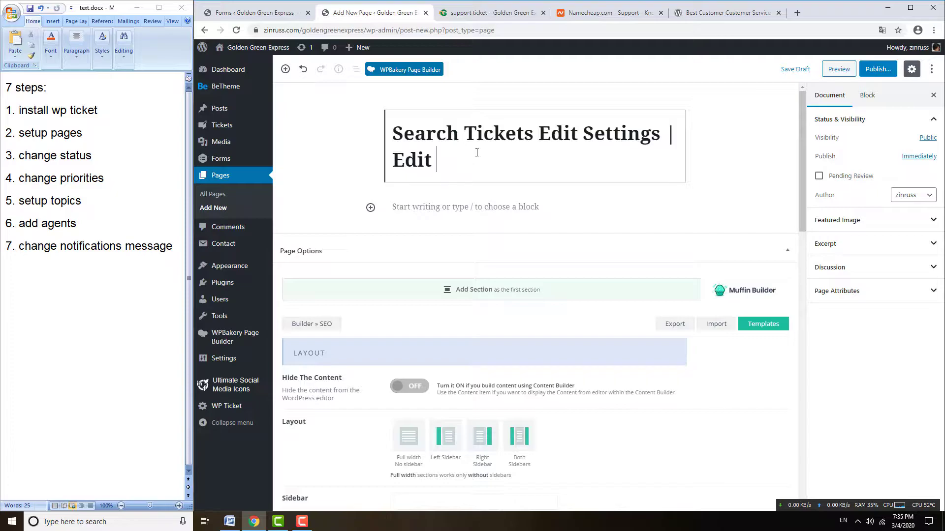
{"action": "left_click_drag", "start_coordinate": [535, 129], "coordinate": [590, 171]}
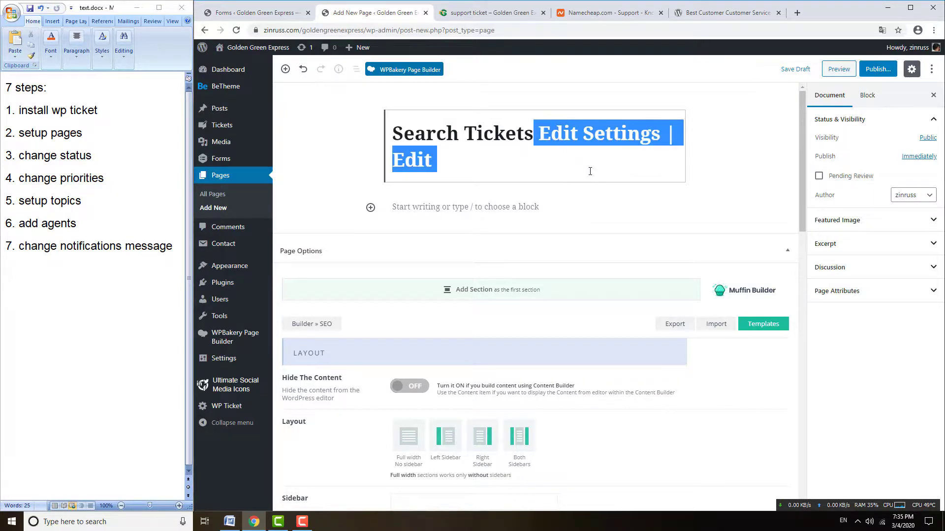
{"action": "key", "text": "BackSpace"}
- Paste the [emd_form id="231"] shortcode into the Search Tickets page and publish it
{"action": "left_click", "coordinate": [288, 14]}
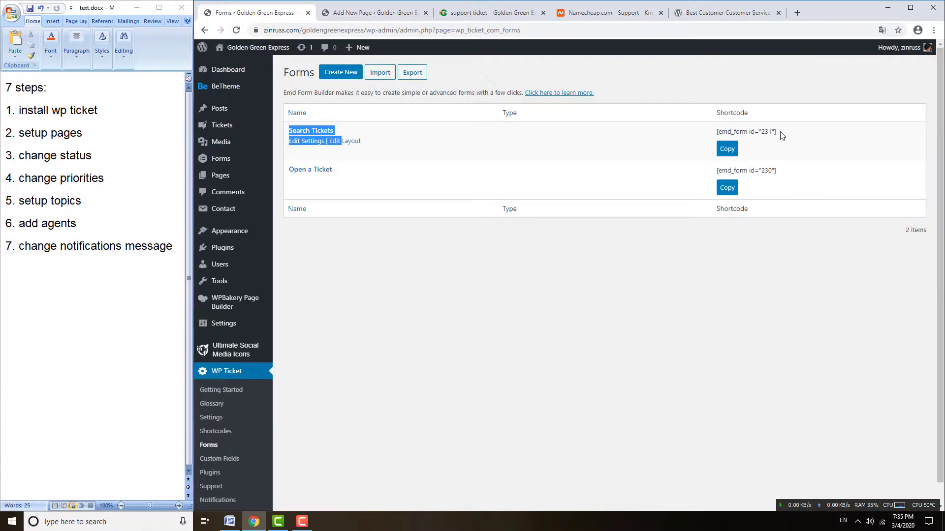
{"action": "left_click_drag", "start_coordinate": [781, 133], "coordinate": [715, 132]}
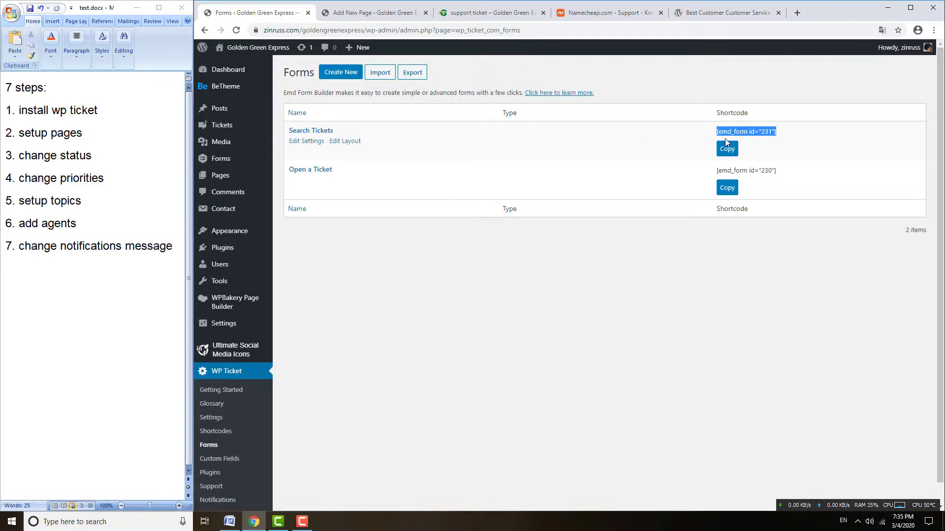
{"action": "left_click", "coordinate": [349, 17]}
{"action": "left_click", "coordinate": [571, 180]}
{"action": "key", "text": "ctrl+v"}
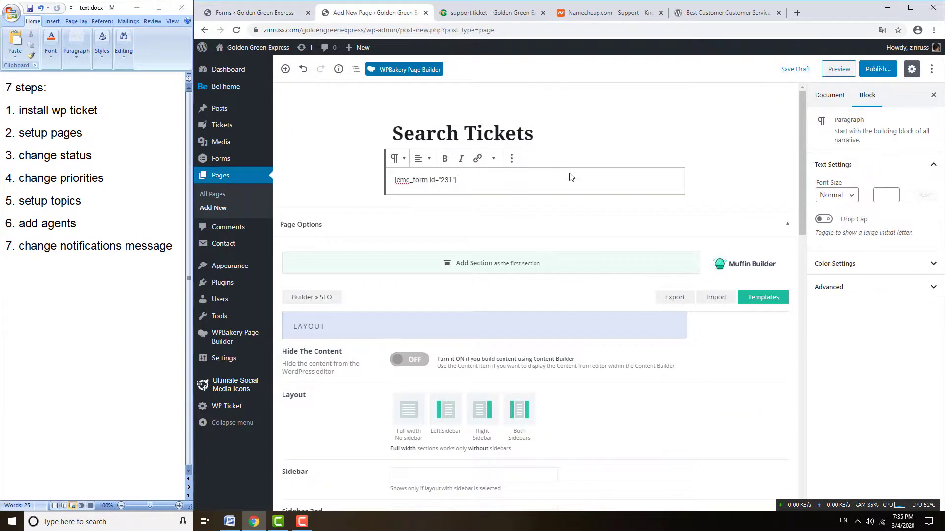
{"action": "left_click", "coordinate": [874, 71]}
{"action": "left_click", "coordinate": [893, 71]}
{"action": "left_click", "coordinate": [266, 13]}
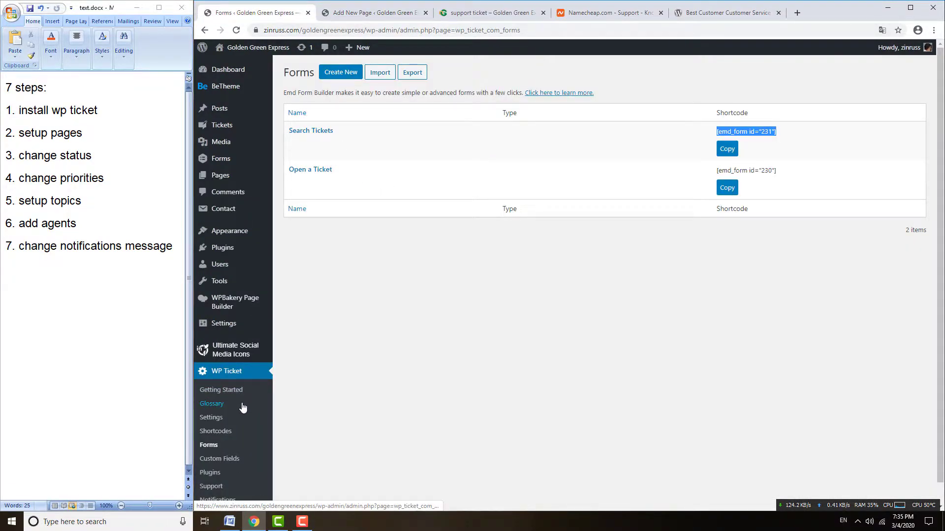
- Start a new page titled 'Open a Ticket', copied from the form name
{"action": "left_click", "coordinate": [372, 14]}
{"action": "left_click", "coordinate": [216, 207]}
{"action": "left_click", "coordinate": [256, 14]}
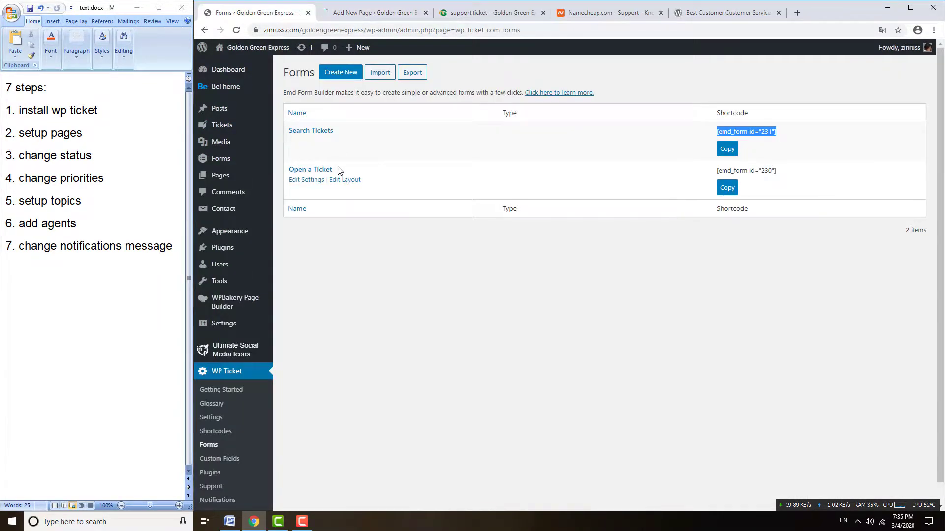
{"action": "left_click_drag", "start_coordinate": [336, 169], "coordinate": [290, 172]}
{"action": "key", "text": "ctrl+c"}
{"action": "left_click", "coordinate": [376, 15]}
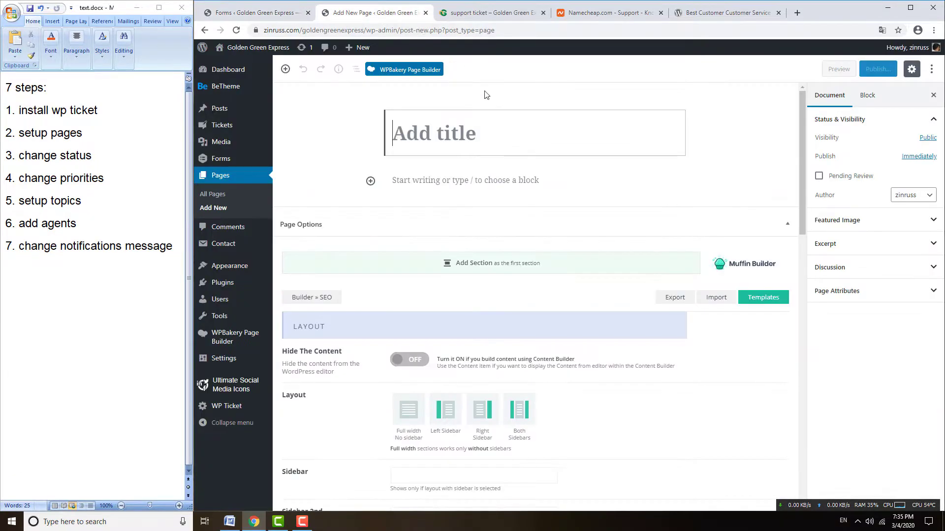
{"action": "key", "text": "ctrl+v"}
- Paste the [emd_form id="230"] shortcode into the page body and publish it
{"action": "left_click", "coordinate": [252, 12]}
{"action": "left_click_drag", "start_coordinate": [778, 171], "coordinate": [714, 170]}
{"action": "key", "text": "ctrl+c"}
{"action": "left_click", "coordinate": [382, 15]}
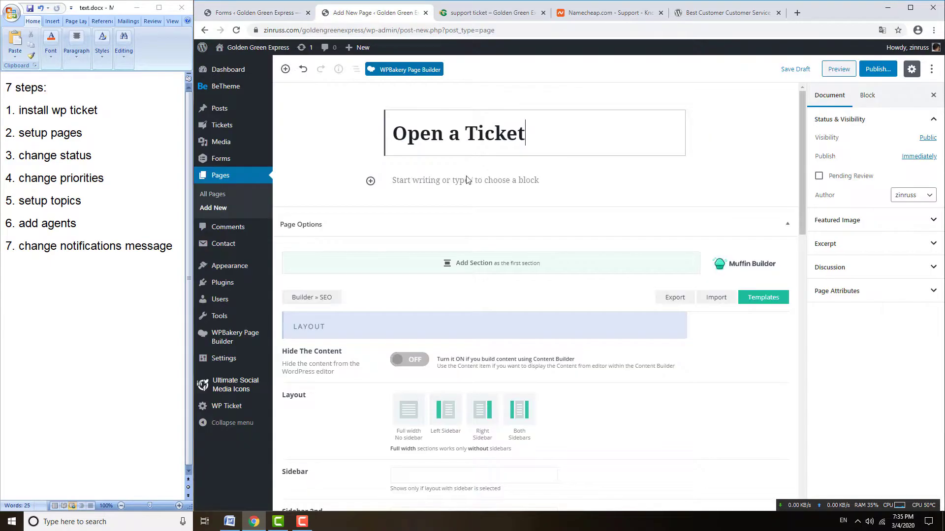
{"action": "left_click", "coordinate": [446, 183]}
{"action": "key", "text": "ctrl+v"}
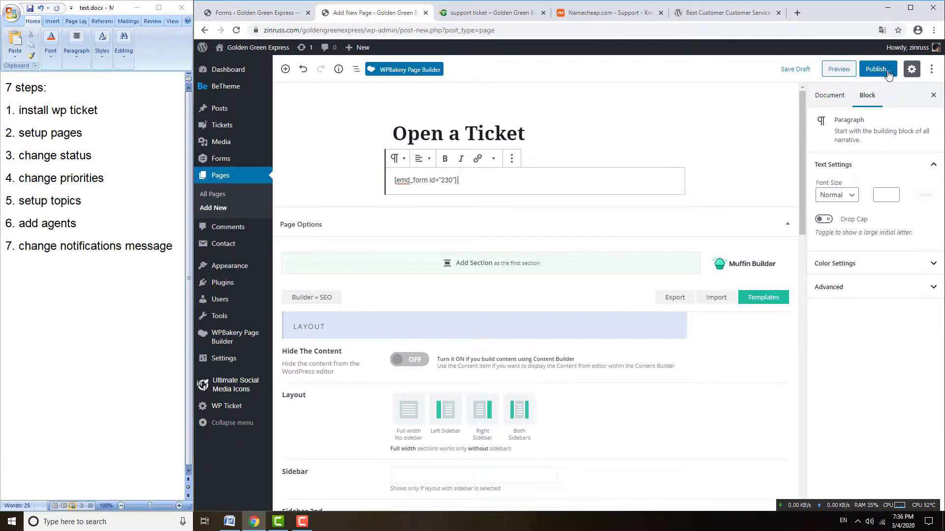
{"action": "left_click", "coordinate": [879, 69]}
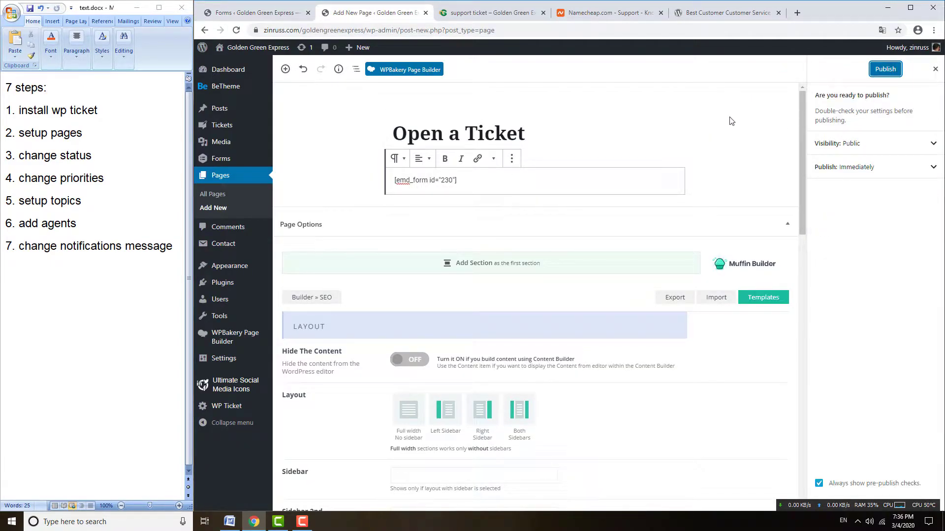
{"action": "left_click", "coordinate": [881, 71]}
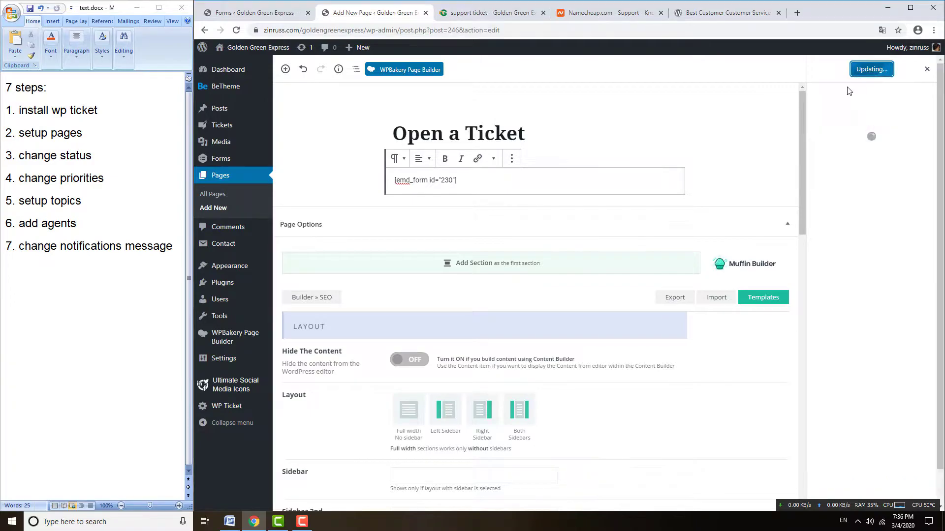
- Open the published Open a Ticket page from the Pages list in a new tab to check it
{"action": "left_click", "coordinate": [218, 197]}
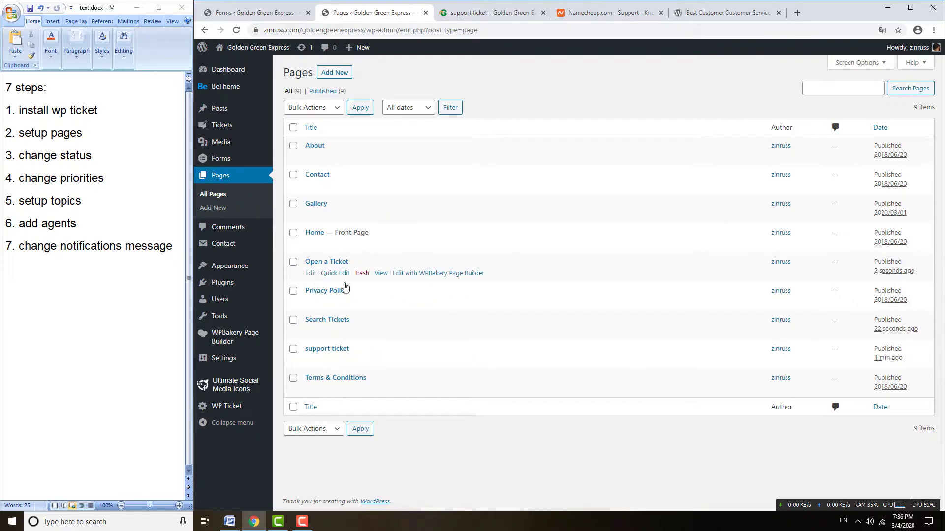
{"action": "right_click", "coordinate": [382, 274]}
{"action": "left_click", "coordinate": [408, 279]}
{"action": "left_click", "coordinate": [452, 15]}
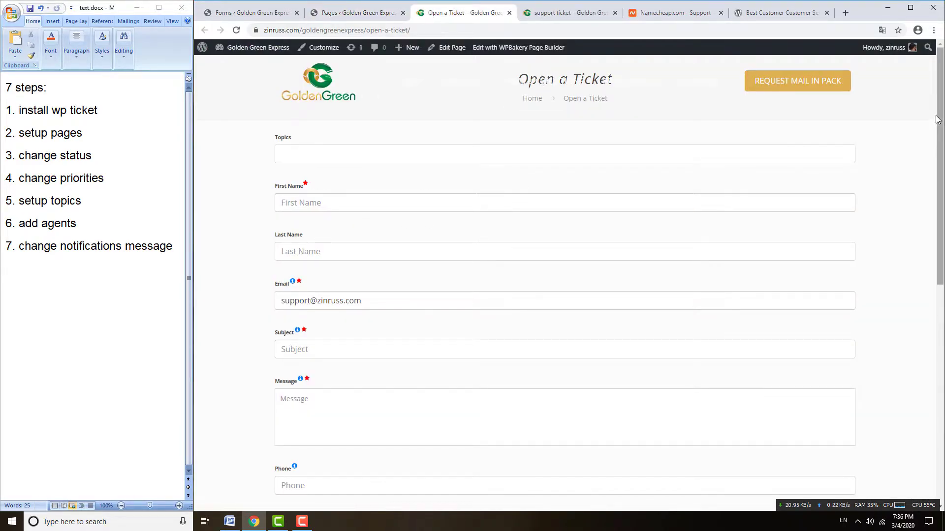
{"action": "scroll", "coordinate": [940, 113], "scroll_direction": "down", "scroll_amount": 10}
{"action": "scroll", "coordinate": [940, 113], "scroll_direction": "up", "scroll_amount": 10}
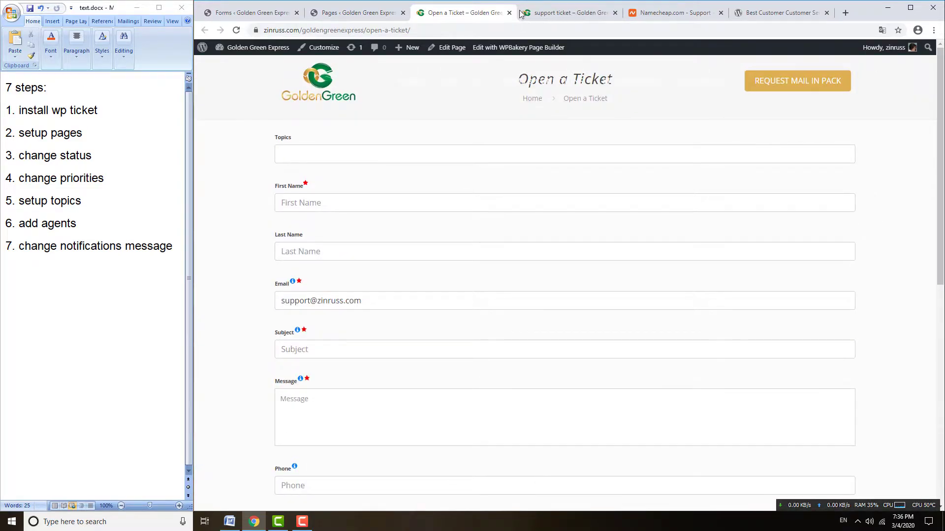
{"action": "left_click", "coordinate": [509, 13]}
{"action": "left_click", "coordinate": [509, 15]}
{"action": "left_click", "coordinate": [543, 13]}
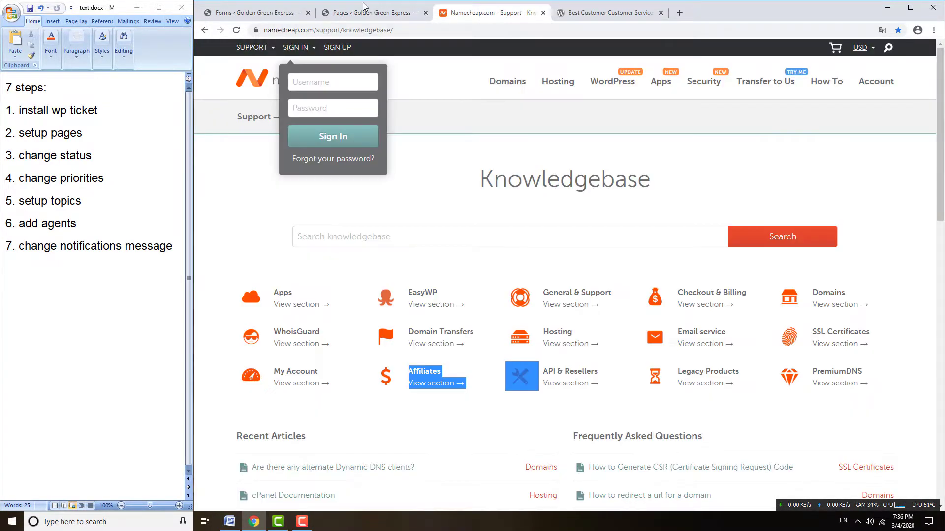
{"action": "left_click", "coordinate": [365, 13]}
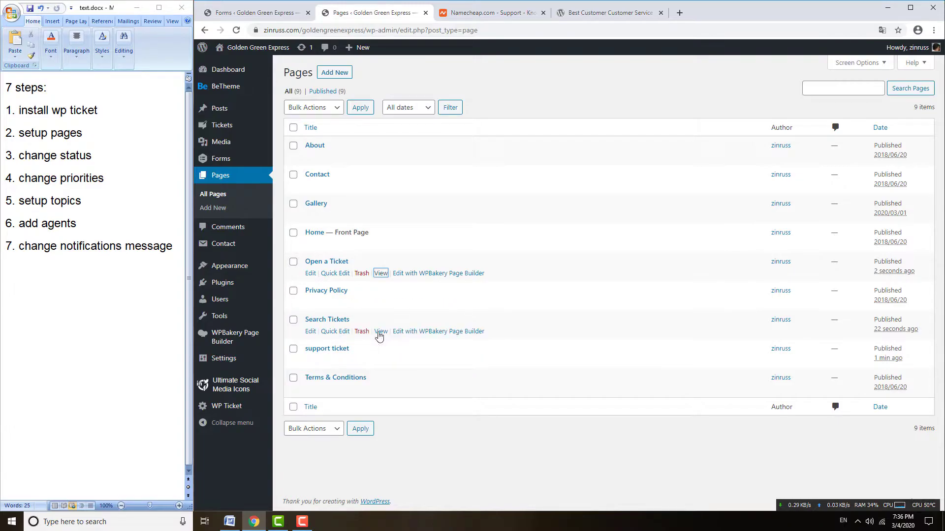
- Preview the Search Tickets and support ticket pages in new tabs, closing each afterwards
{"action": "right_click", "coordinate": [382, 333]}
{"action": "left_click", "coordinate": [422, 340]}
{"action": "left_click", "coordinate": [502, 13]}
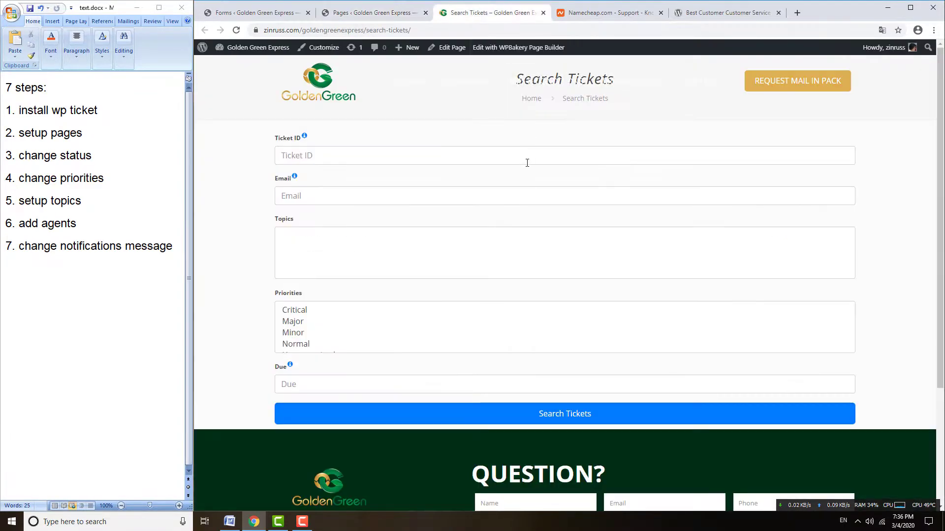
{"action": "left_click", "coordinate": [543, 13]}
{"action": "right_click", "coordinate": [381, 361]}
{"action": "left_click", "coordinate": [421, 368]}
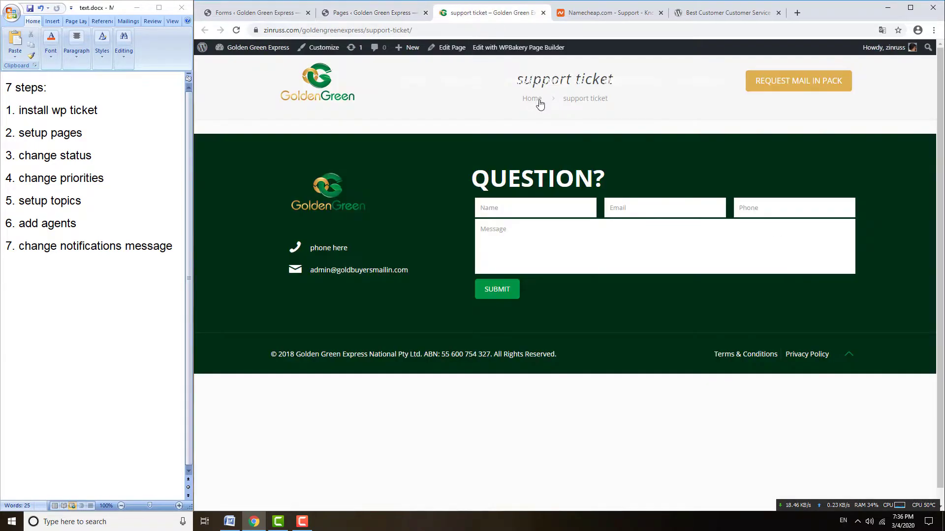
{"action": "left_click", "coordinate": [499, 13]}
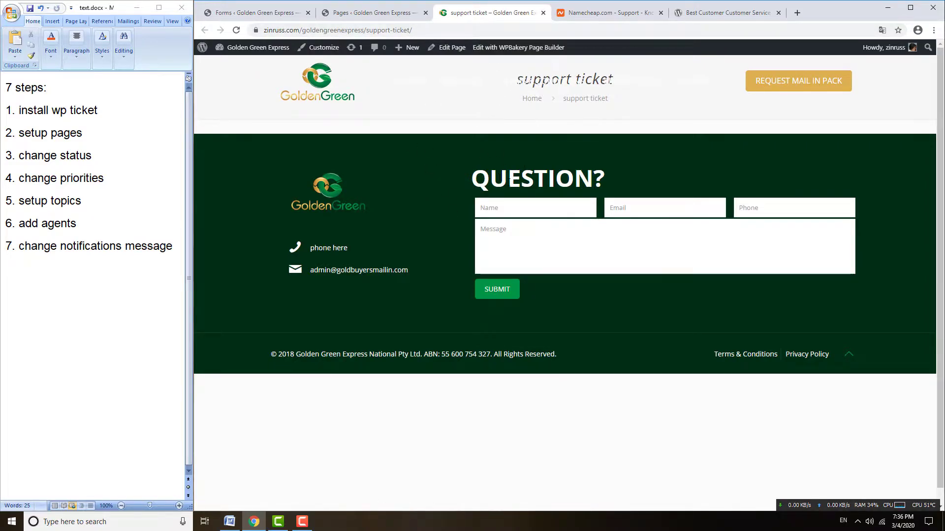
{"action": "left_click", "coordinate": [543, 12]}
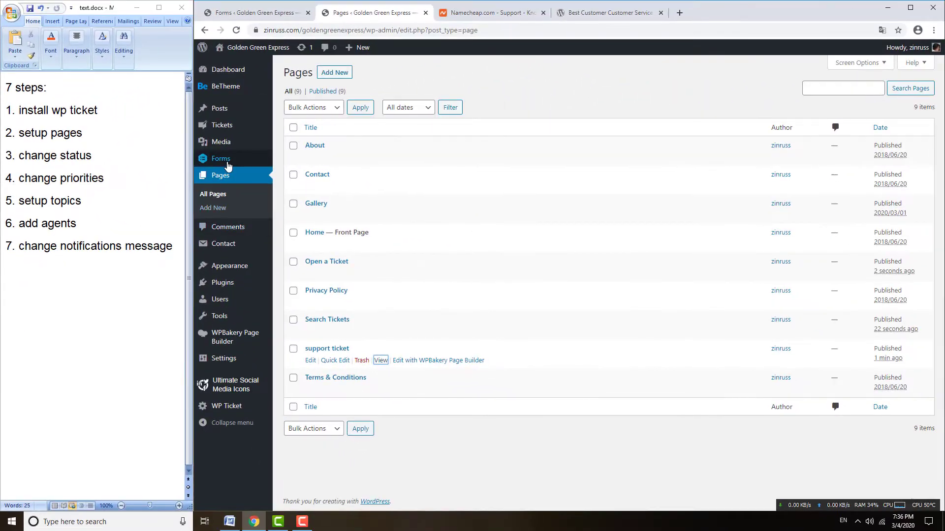
- Open Tickets > Statuses to see the Closed, In Progress and Open statuses
{"action": "mouse_move", "coordinate": [457, 183]}
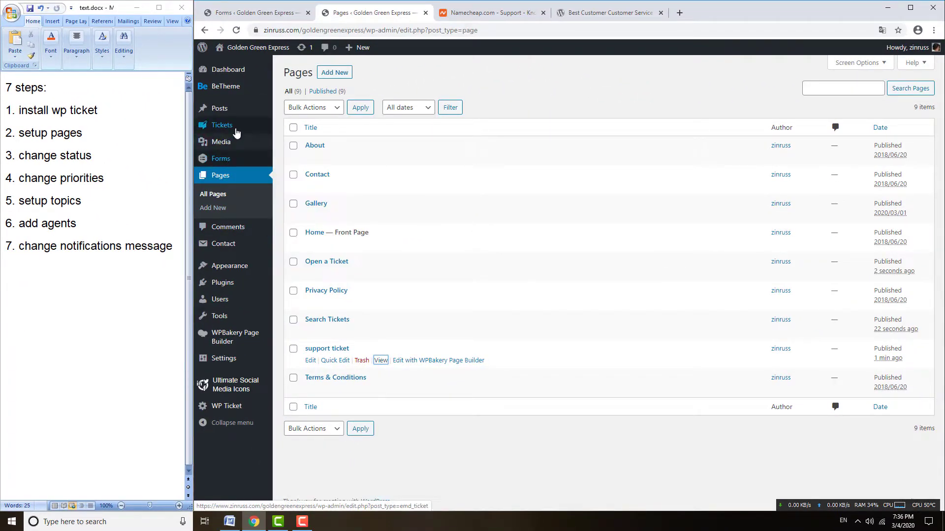
{"action": "mouse_move", "coordinate": [224, 133]}
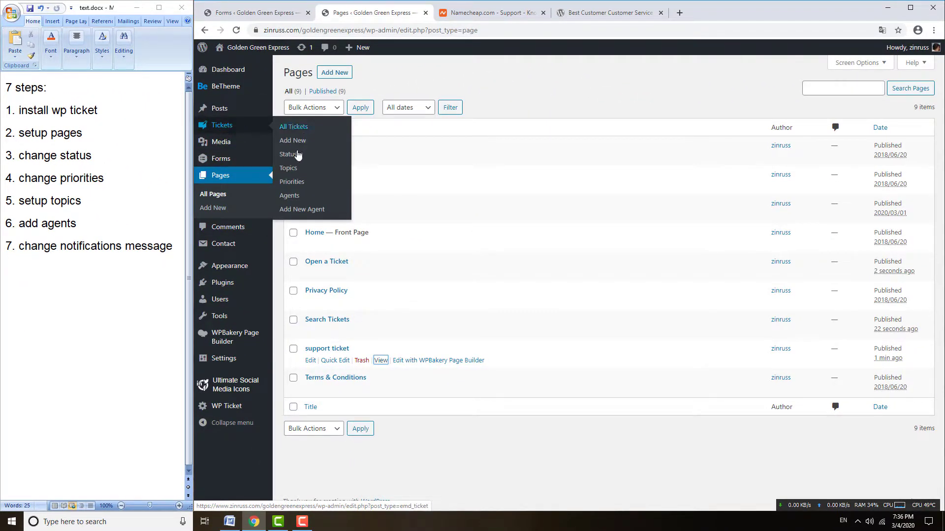
{"action": "left_click", "coordinate": [290, 156]}
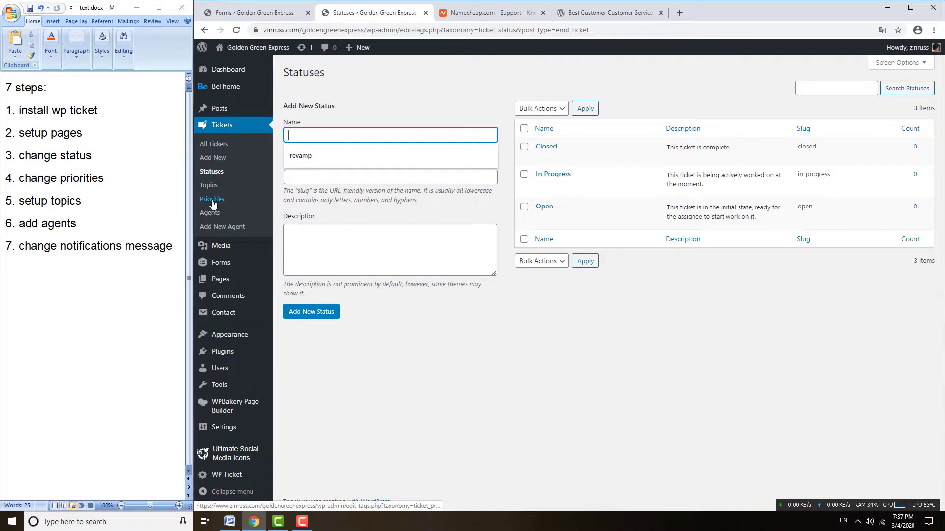
- Review the five default ticket priorities, then open the empty Tickets > Topics page
{"action": "left_click", "coordinate": [212, 199]}
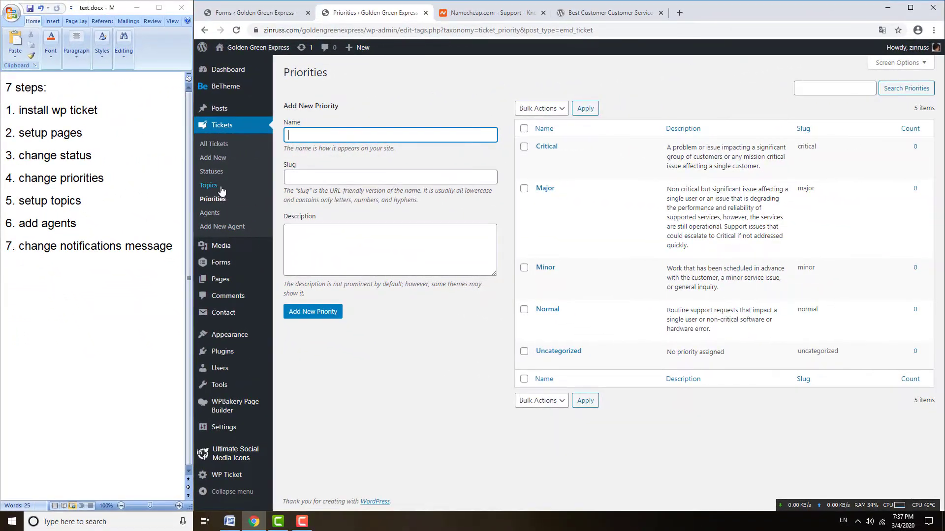
{"action": "left_click", "coordinate": [234, 190]}
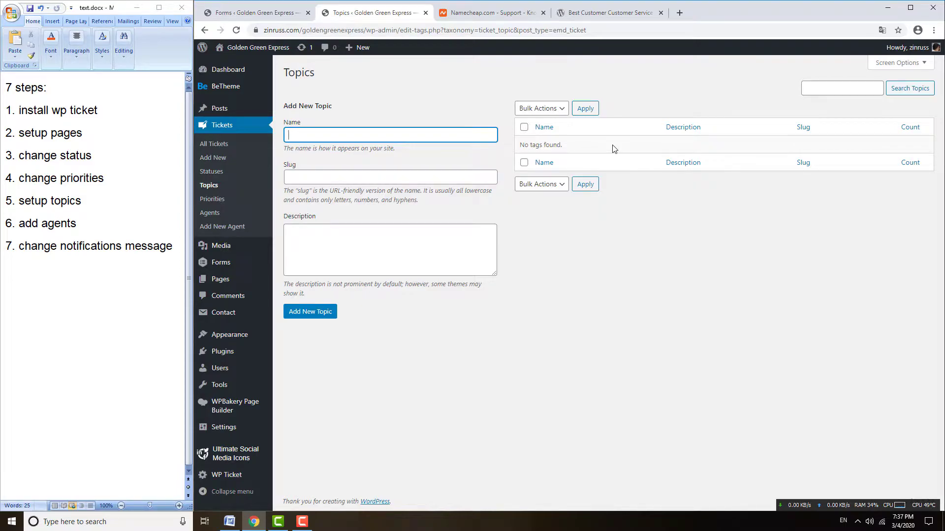
- Switch to the Namecheap Support tab to view its Knowledgebase categories
{"action": "left_click", "coordinate": [491, 14]}
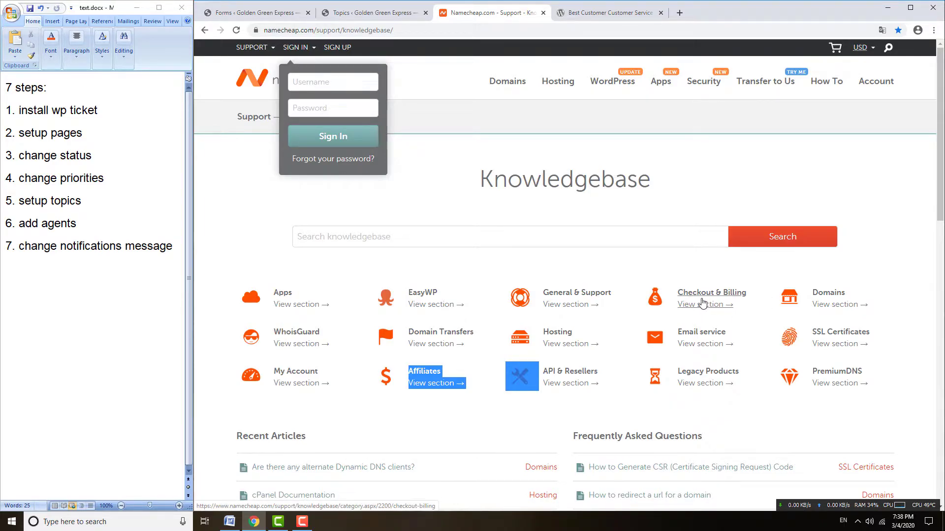
- Close the Namecheap Sign In dropdown and return to the WordPress Forms tab
{"action": "left_click", "coordinate": [755, 277]}
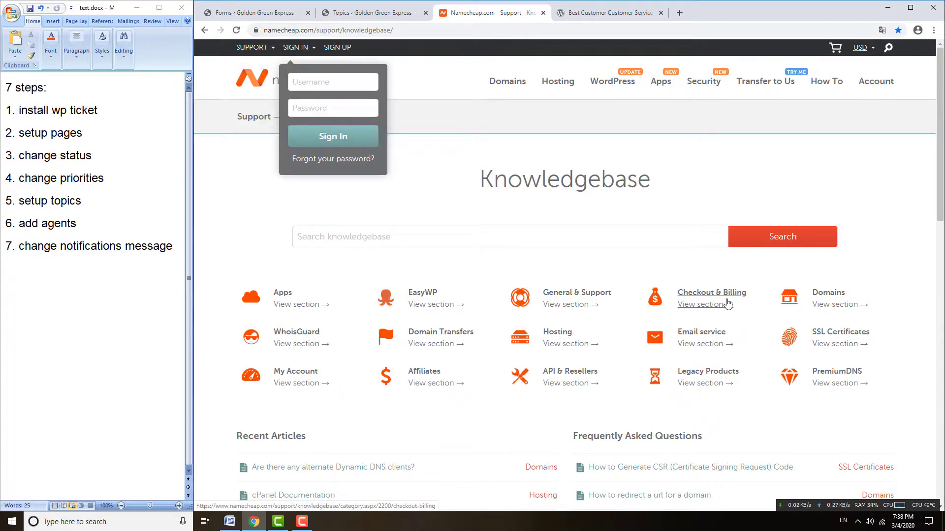
{"action": "left_click", "coordinate": [256, 12]}
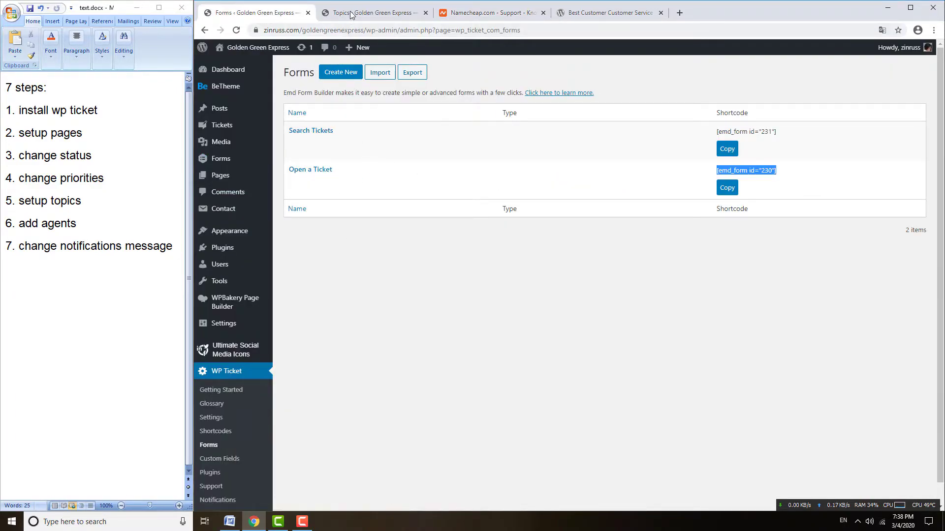
- Add the ticket topics 'Checkout & billing' and 'Affiliate' on the Topics page
{"action": "key", "text": "ctrl+Tab"}
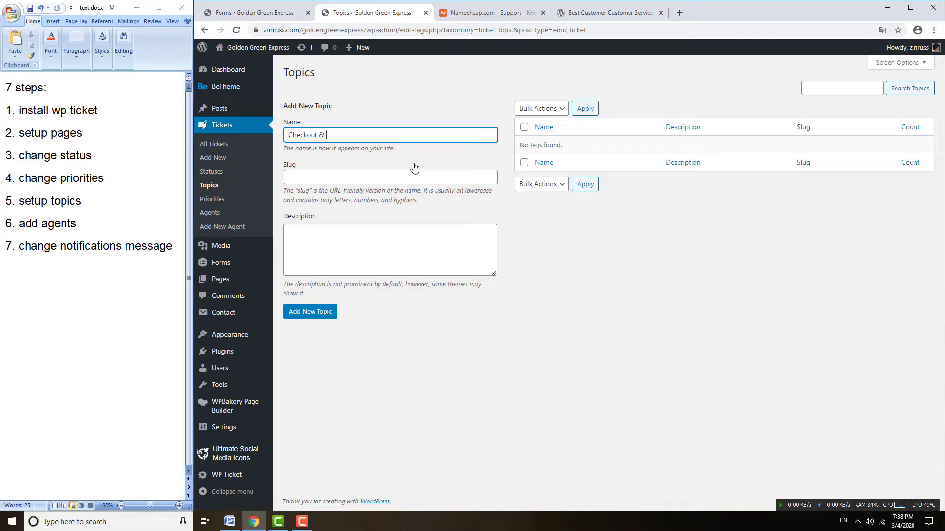
{"action": "left_click", "coordinate": [313, 312]}
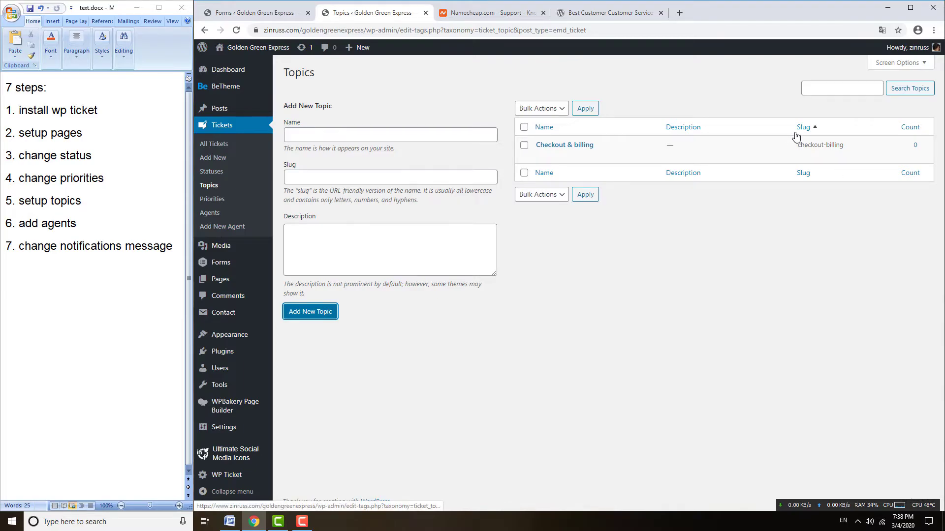
{"action": "left_click", "coordinate": [495, 15]}
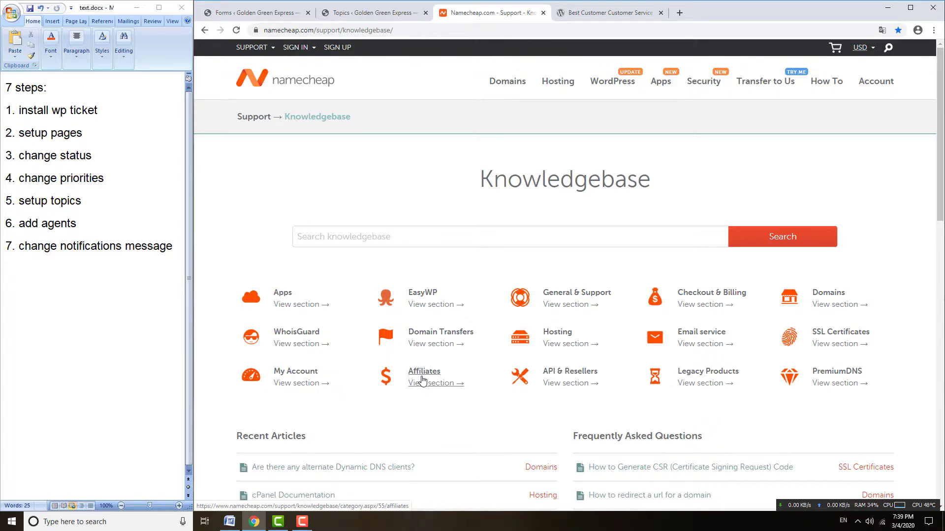
{"action": "left_click", "coordinate": [362, 14]}
{"action": "left_click", "coordinate": [344, 134]}
{"action": "type", "text": "A"}
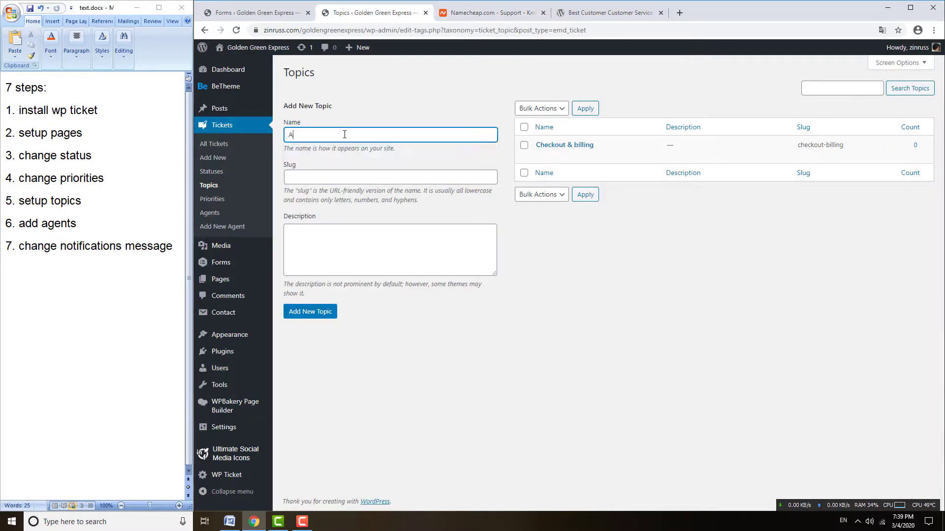
{"action": "type", "text": "ffiliate"}
{"action": "left_click", "coordinate": [301, 313]}
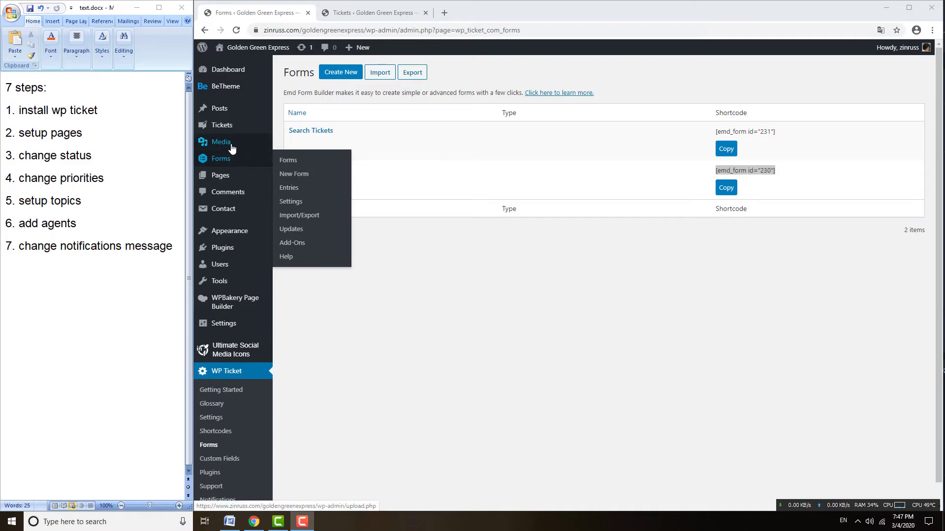
{"action": "mouse_move", "coordinate": [232, 129]}
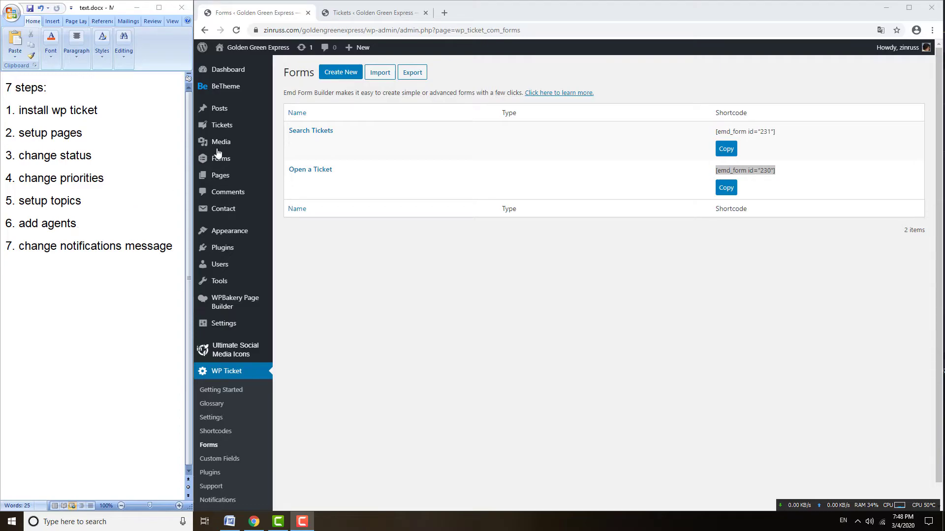
{"action": "scroll", "coordinate": [240, 375], "scroll_direction": "down", "scroll_amount": 1}
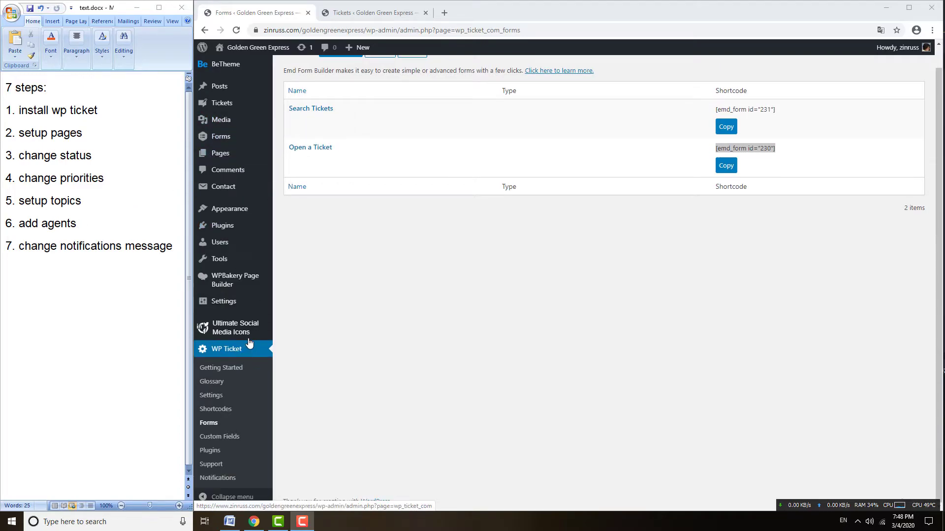
{"action": "mouse_move", "coordinate": [223, 251]}
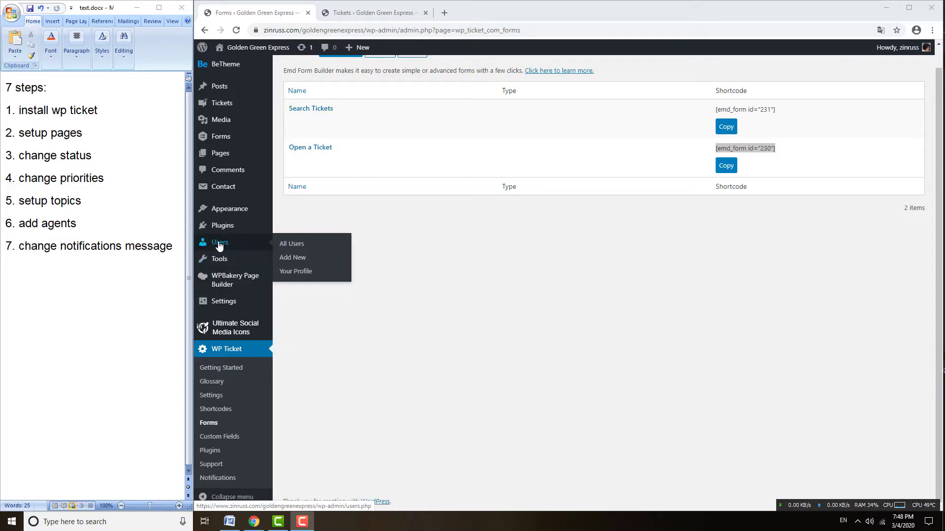
- Start a new user and fill in the username, email address, and first and last name
{"action": "left_click", "coordinate": [288, 263]}
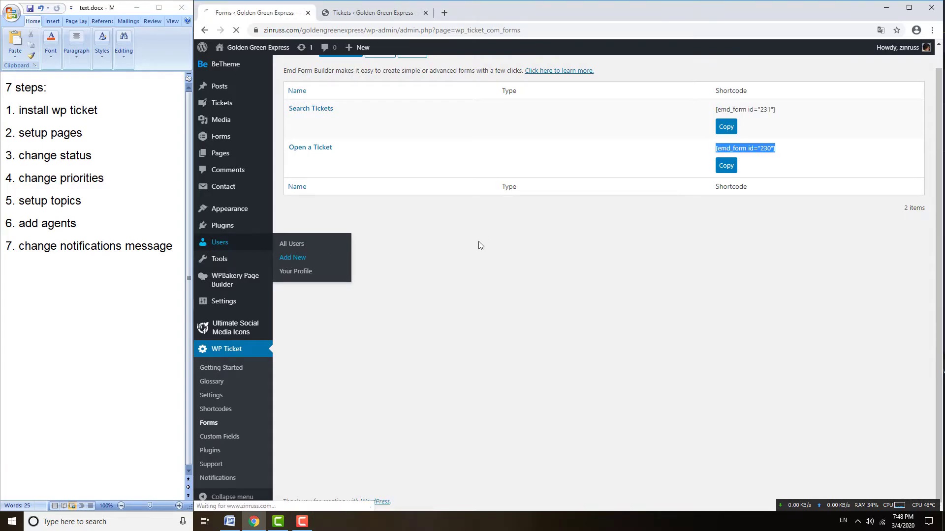
{"action": "left_click", "coordinate": [419, 121]}
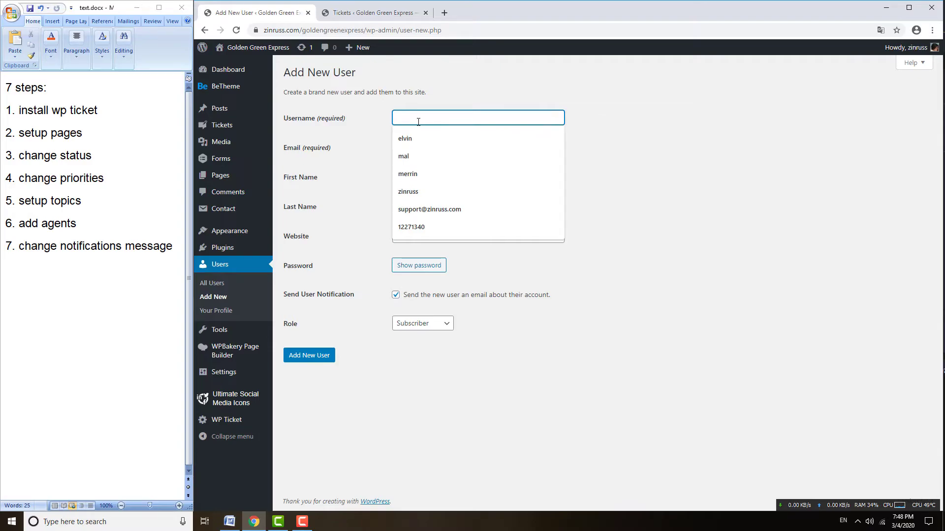
{"action": "type", "text": "roger"}
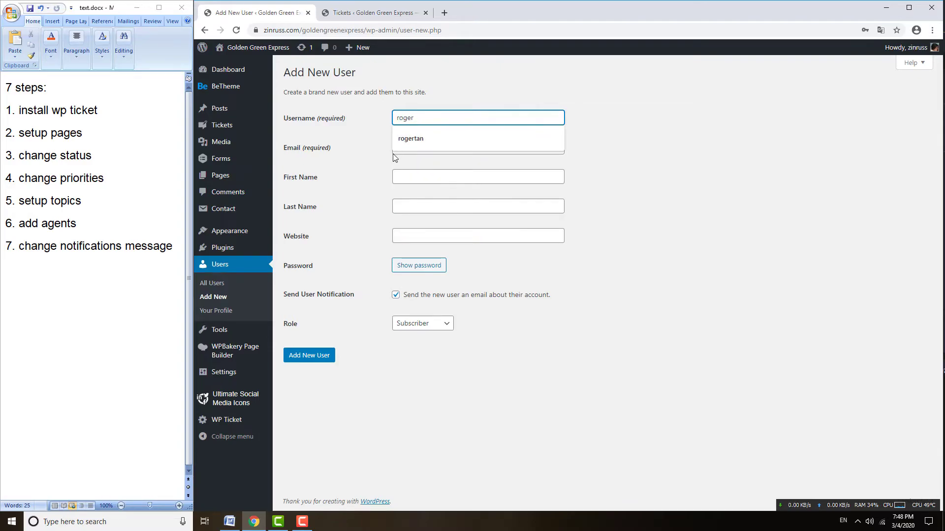
{"action": "left_click", "coordinate": [411, 148]}
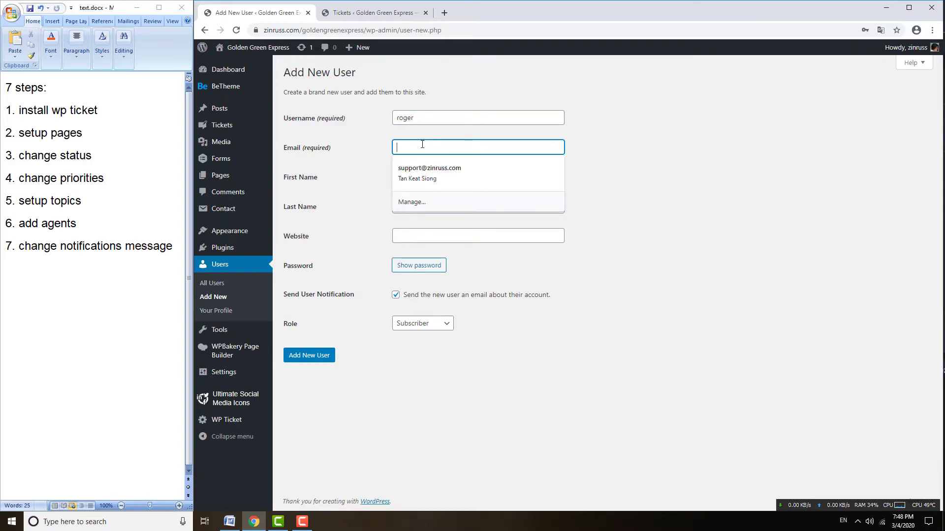
{"action": "left_click", "coordinate": [416, 167]}
{"action": "left_click", "coordinate": [421, 147]}
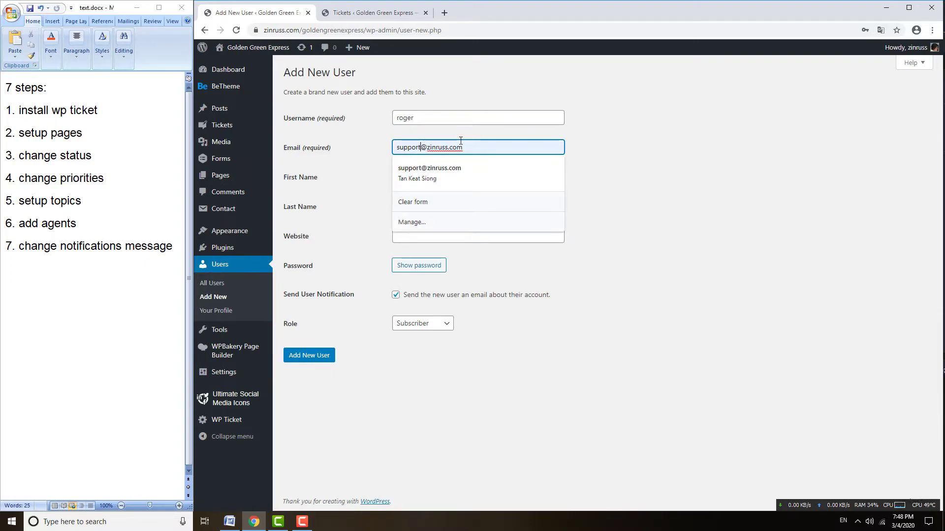
{"action": "type", "text": "88"}
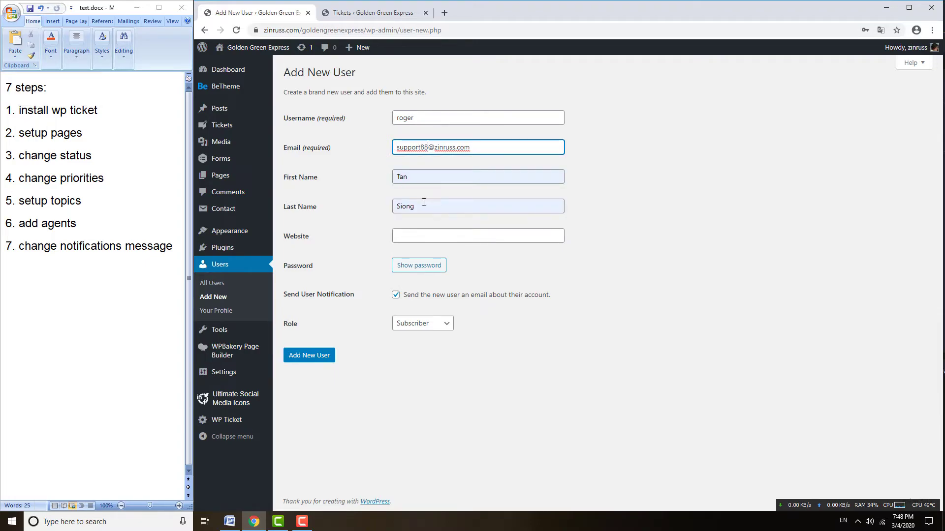
{"action": "left_click", "coordinate": [397, 206]}
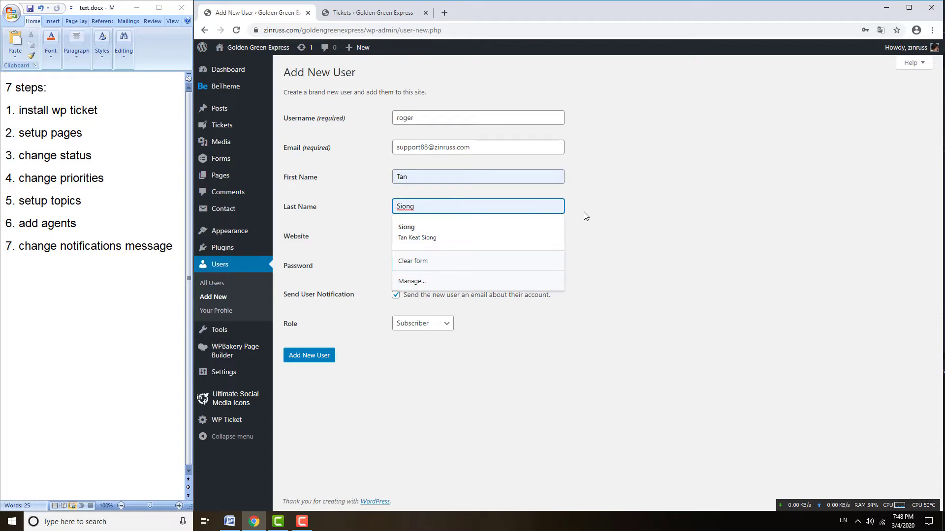
{"action": "left_click", "coordinate": [643, 224]}
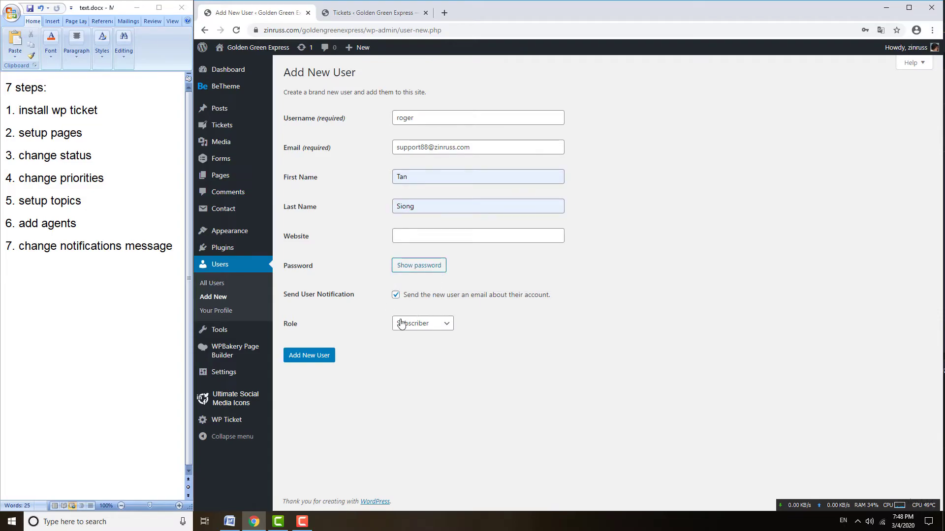
- Turn off the new-user notification email, assign the Agent role, and create the user
{"action": "left_click", "coordinate": [396, 297]}
{"action": "left_click", "coordinate": [418, 325]}
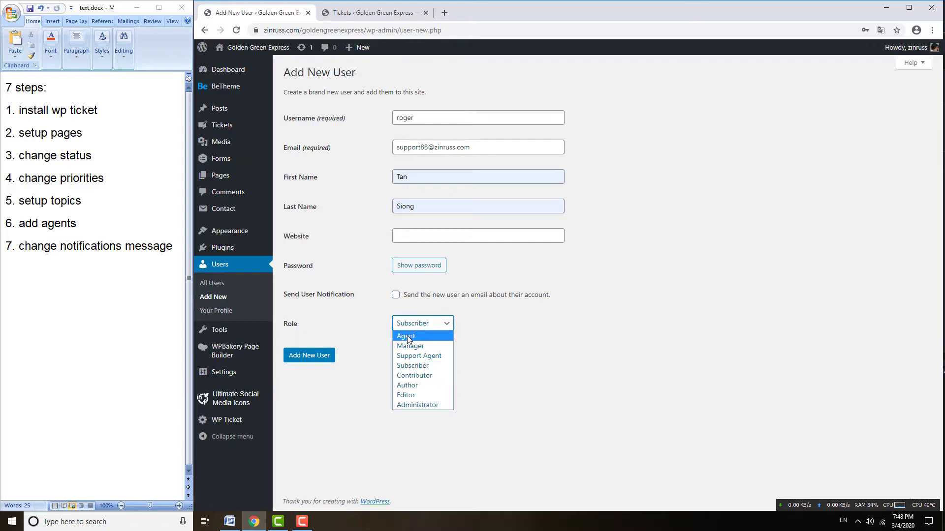
{"action": "left_click", "coordinate": [409, 337]}
{"action": "left_click", "coordinate": [303, 362]}
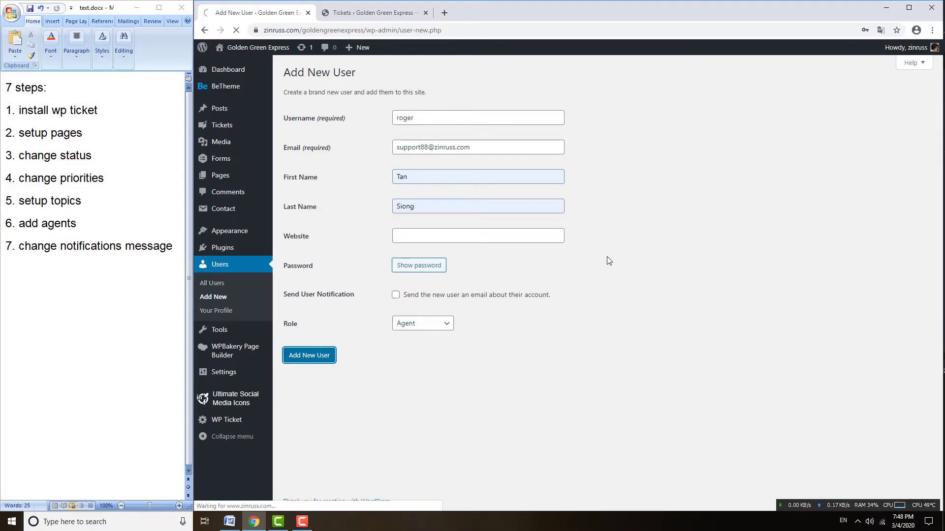
{"action": "mouse_move", "coordinate": [339, 187]}
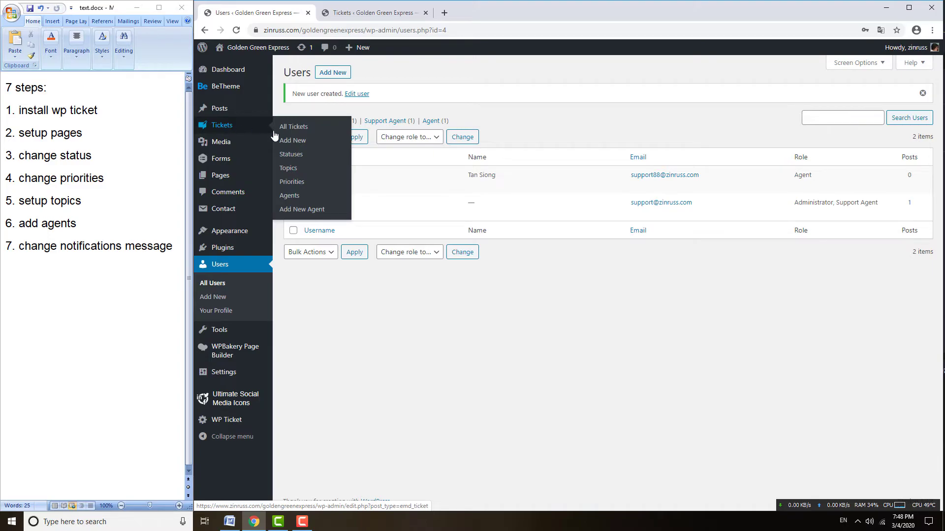
- Create a new ticket agent titled with the person's full name and fill in first and last name
{"action": "left_click", "coordinate": [291, 209]}
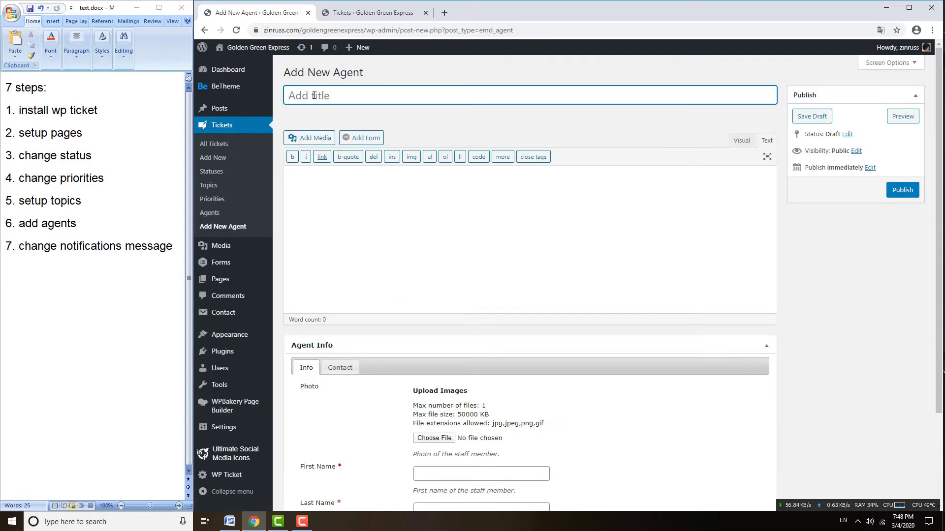
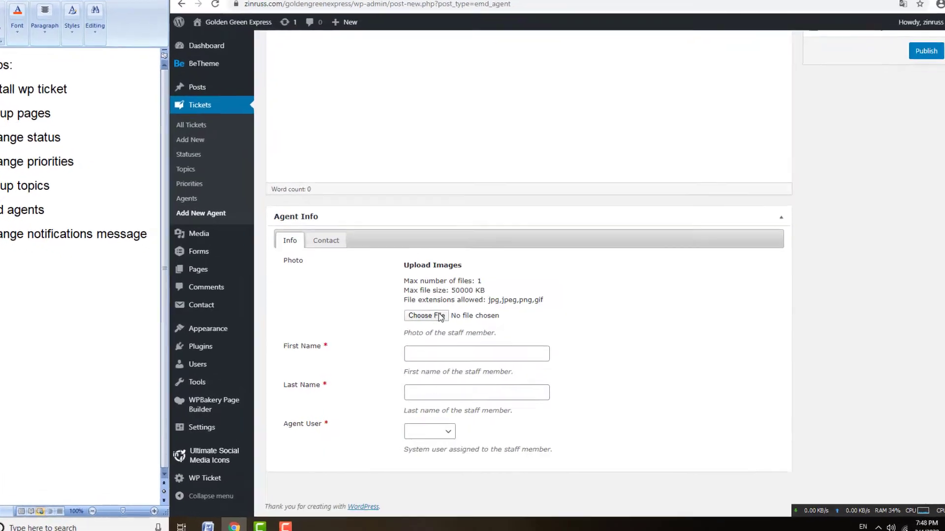
{"action": "left_click", "coordinate": [432, 478]}
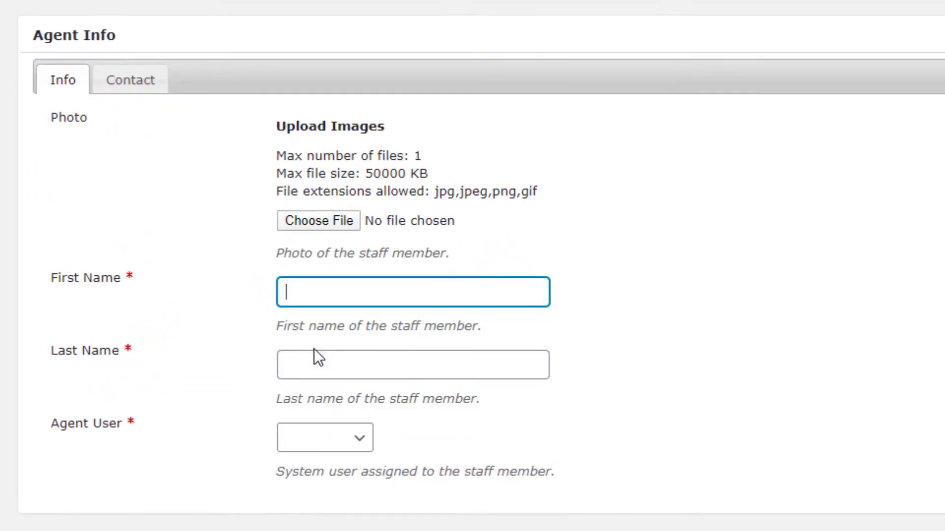
{"action": "left_click", "coordinate": [327, 303]}
{"action": "left_click", "coordinate": [326, 342]}
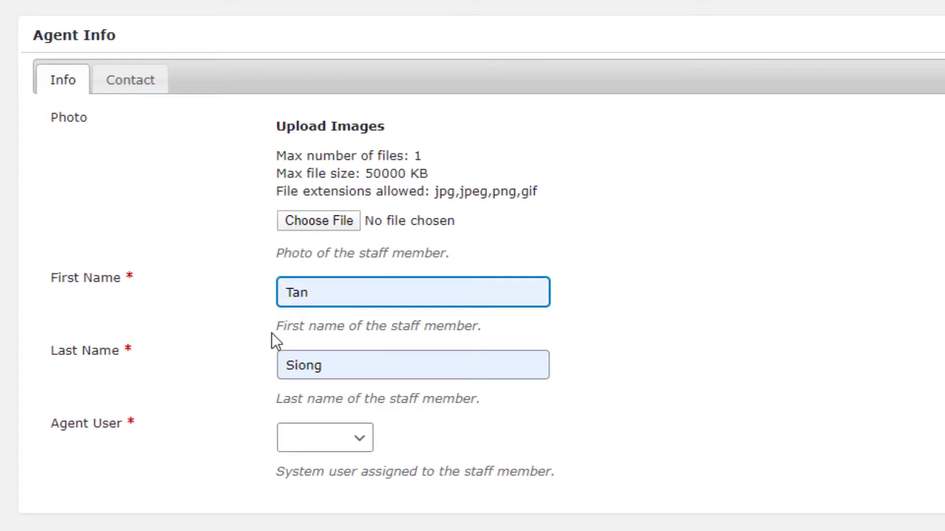
- Link the agent to the newly created user account and review the Contact details fields
{"action": "left_click", "coordinate": [310, 445]}
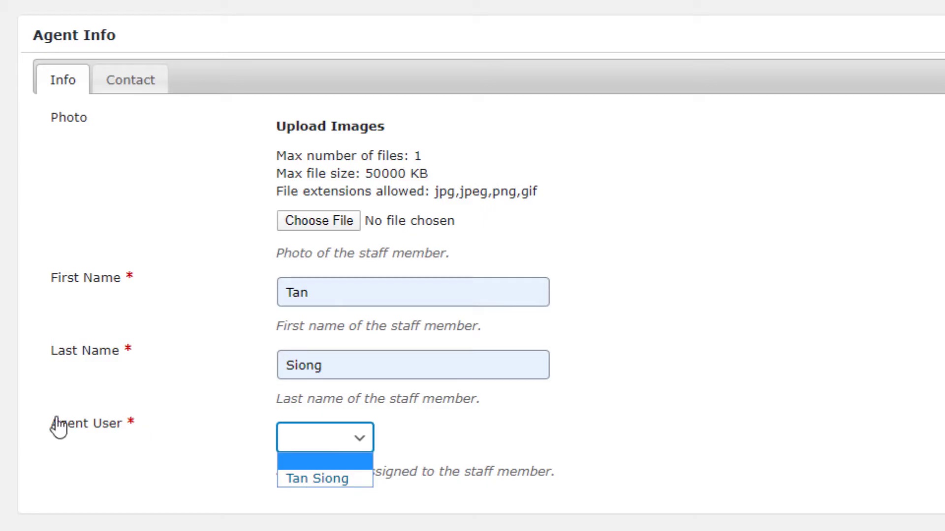
{"action": "left_click", "coordinate": [317, 479]}
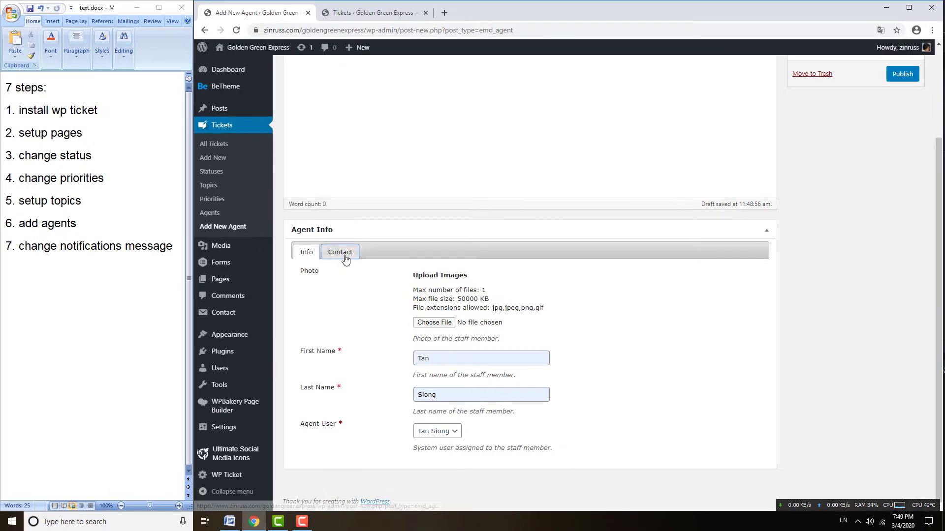
{"action": "left_click", "coordinate": [345, 253]}
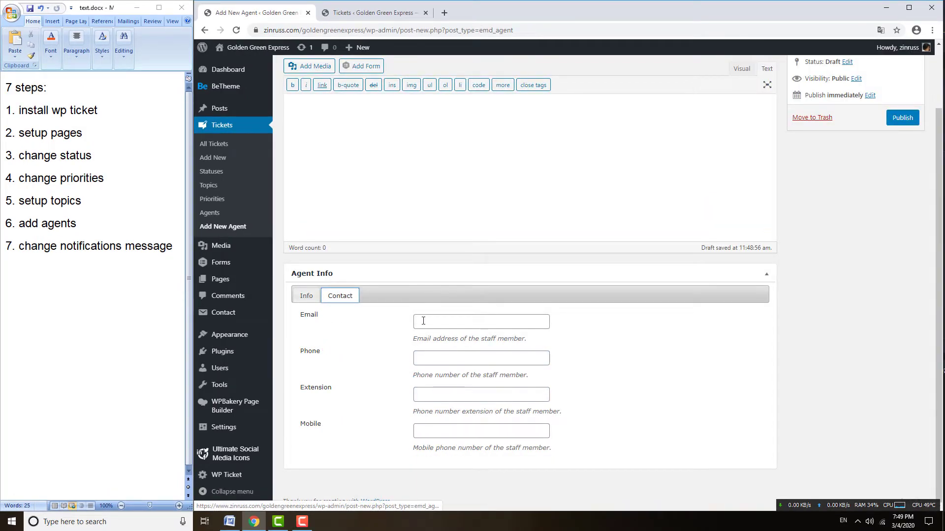
{"action": "left_click", "coordinate": [483, 322]}
{"action": "left_click", "coordinate": [375, 365]}
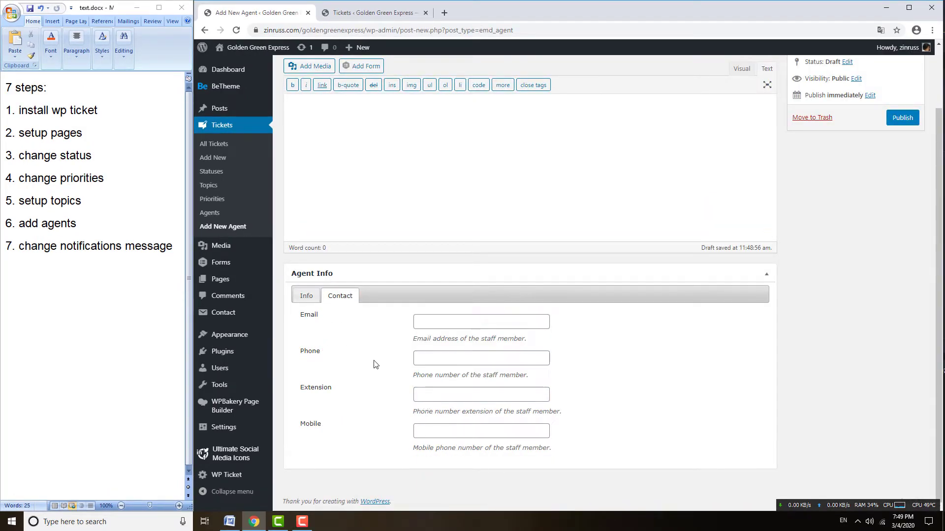
{"action": "left_click", "coordinate": [430, 395]}
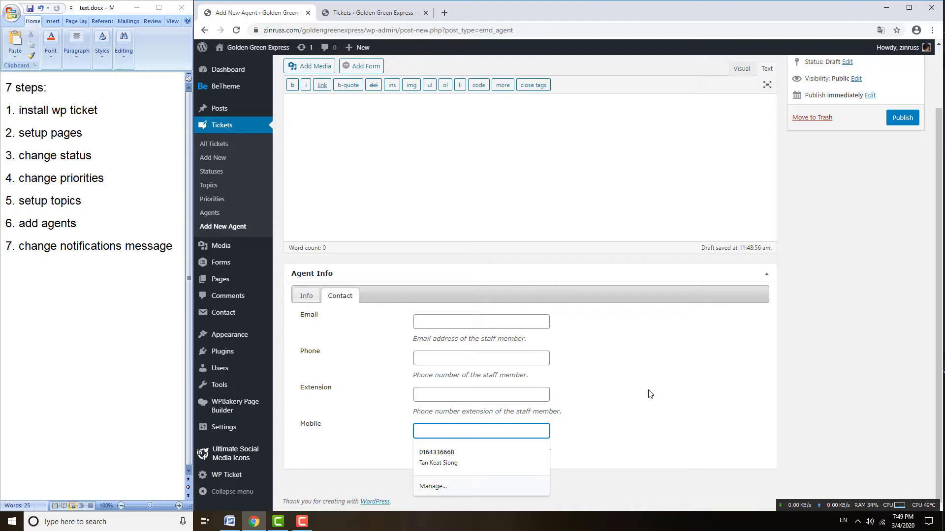
{"action": "scroll", "coordinate": [648, 392], "scroll_direction": "up", "scroll_amount": 2}
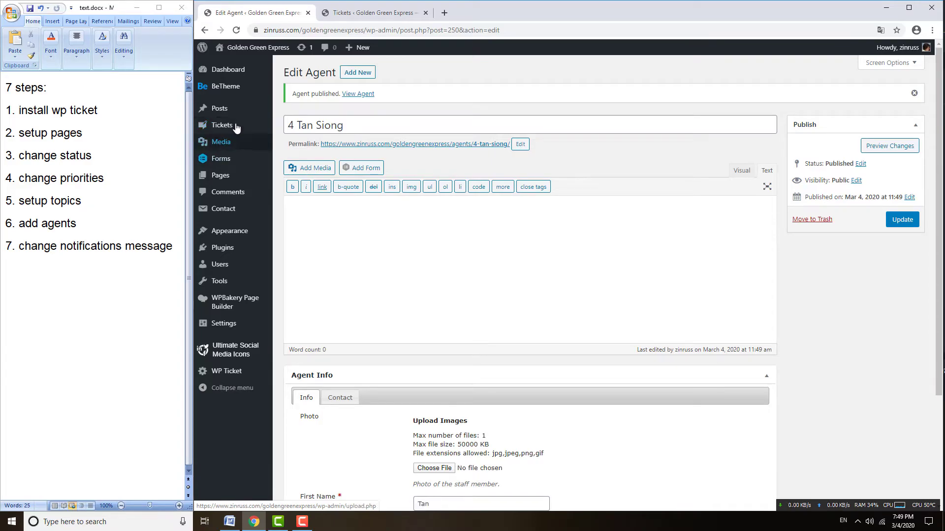
{"action": "left_click", "coordinate": [305, 137]}
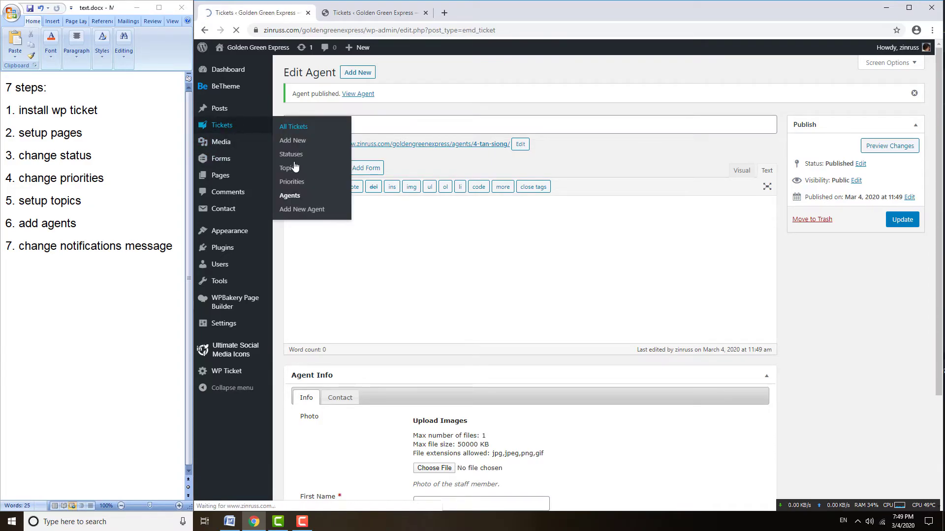
- Review the ticket Agents and Topics lists, then bring up the View link options for the Open a Ticket page
{"action": "left_click", "coordinate": [210, 215]}
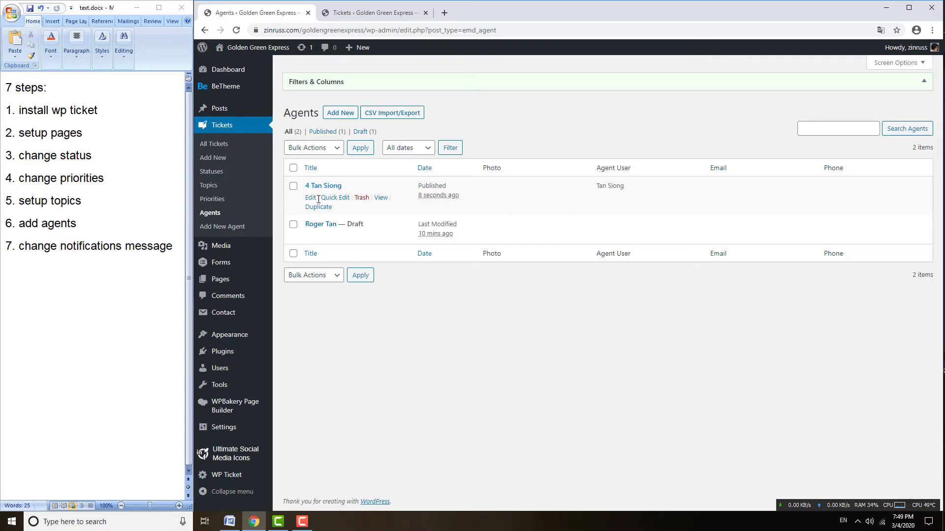
{"action": "left_click", "coordinate": [209, 185]}
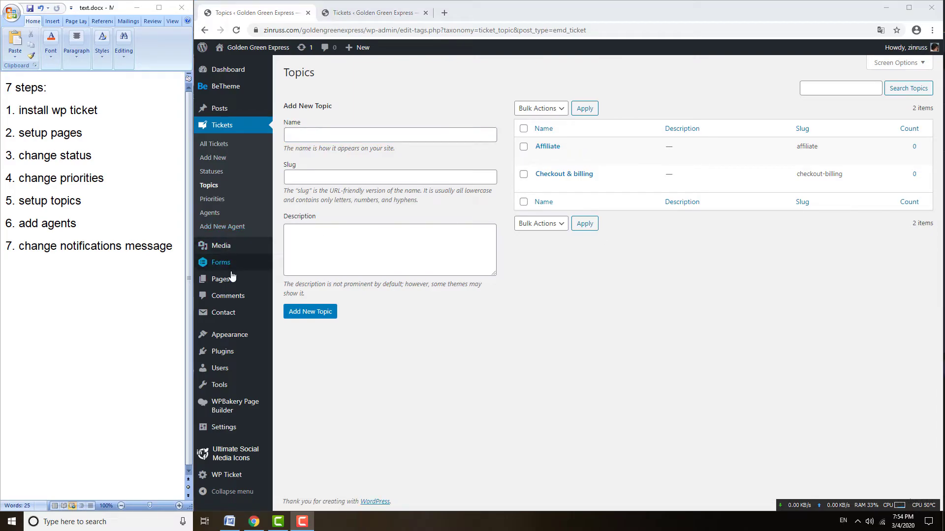
{"action": "mouse_move", "coordinate": [230, 286]}
{"action": "left_click", "coordinate": [290, 281]}
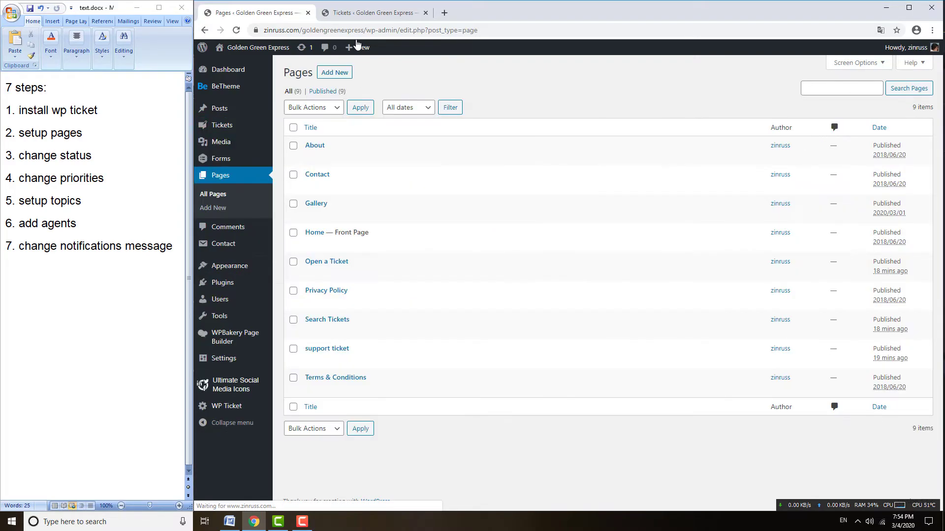
{"action": "left_click", "coordinate": [359, 15]}
{"action": "left_click", "coordinate": [258, 13]}
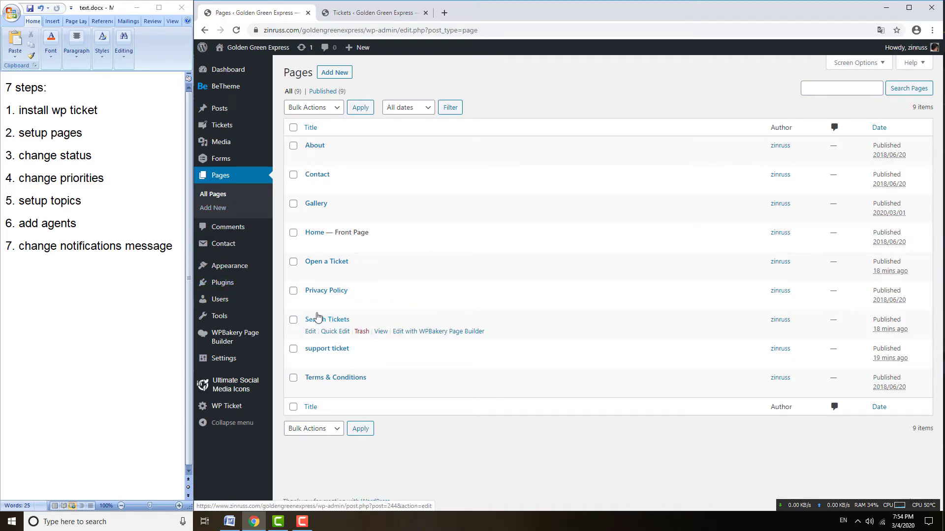
{"action": "right_click", "coordinate": [381, 274]}
- Open the Open a Ticket page in a new tab, choose the Affiliate topic, and fill in name and email
{"action": "left_click", "coordinate": [400, 279]}
{"action": "left_click", "coordinate": [351, 16]}
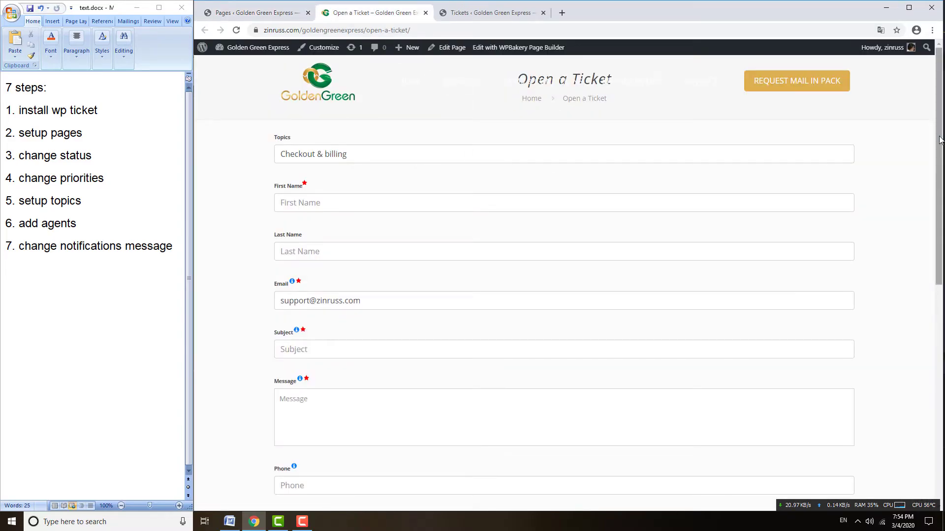
{"action": "left_click", "coordinate": [306, 159]}
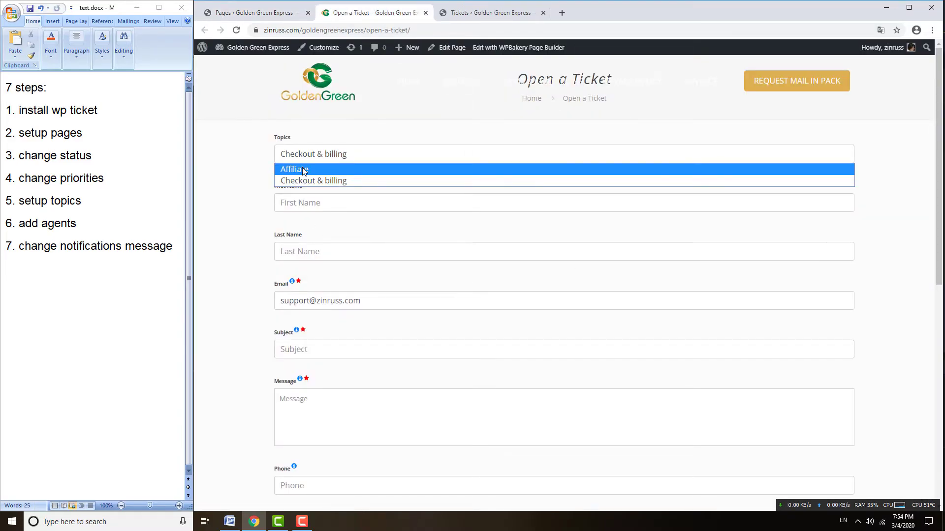
{"action": "left_click", "coordinate": [303, 169]}
{"action": "left_click", "coordinate": [318, 202]}
{"action": "type", "text": "aaa"}
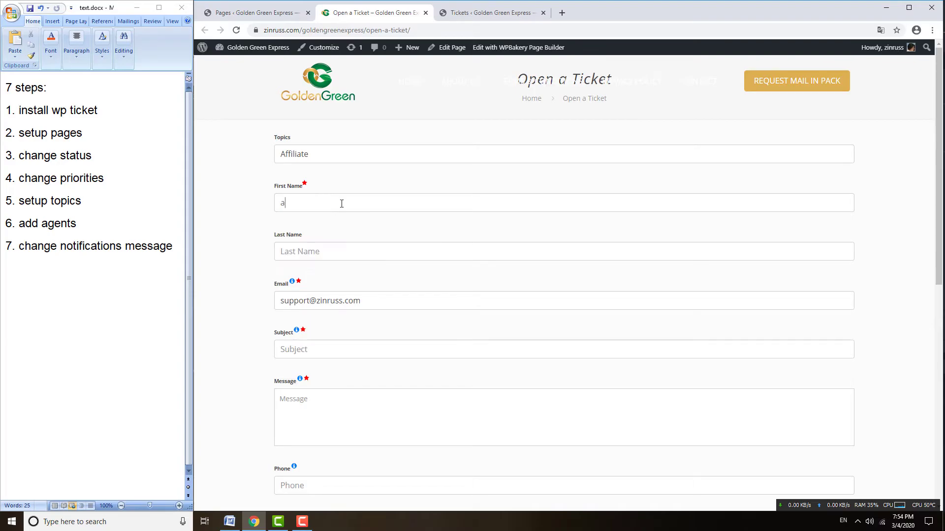
{"action": "left_click", "coordinate": [326, 253]}
{"action": "type", "text": "bbb"}
{"action": "left_click", "coordinate": [311, 302]}
{"action": "type", "text": "999"}
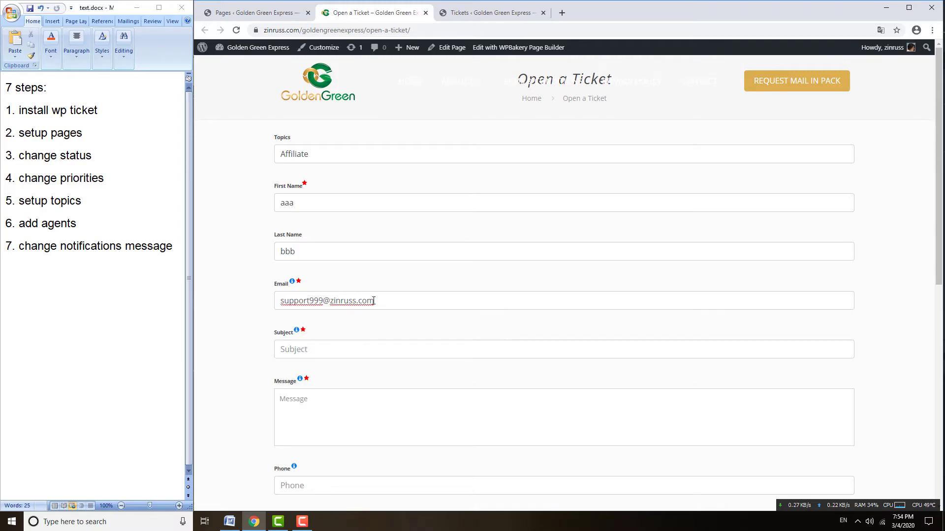
- Enter the subject 'Can i get good discount if i send you more than 10 leads?' and a message
{"action": "scroll", "coordinate": [331, 283], "scroll_direction": "down", "scroll_amount": 2}
{"action": "scroll", "coordinate": [420, 289], "scroll_direction": "up", "scroll_amount": 2}
{"action": "type", "text": "Can i get good discount if i"}
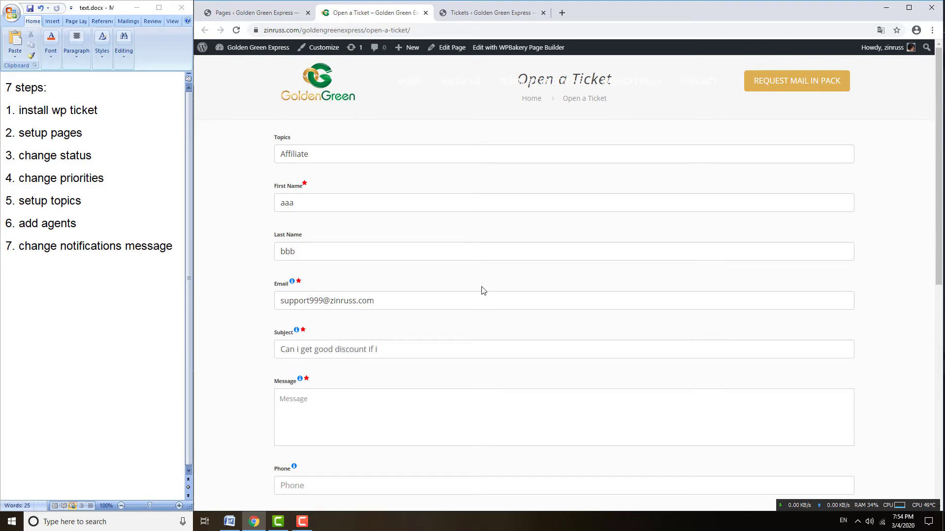
{"action": "type", "text": "send you more than 10 leads"}
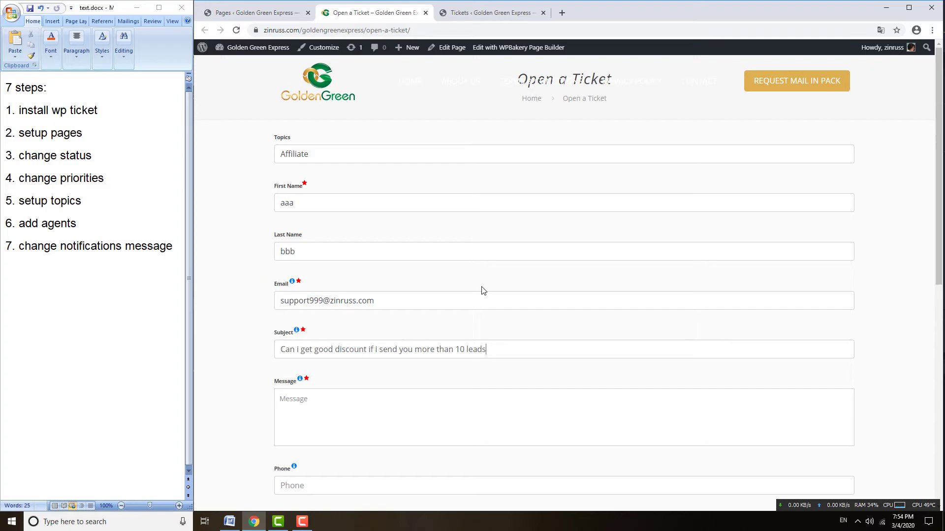
{"action": "type", "text": "fasdf fadfsdf"}
{"action": "scroll", "coordinate": [481, 382], "scroll_direction": "down", "scroll_amount": 4}
- Fill the phone number from a saved suggestion, keeping Critical priority and the Affiliate topic
{"action": "left_click", "coordinate": [314, 286]}
{"action": "left_click", "coordinate": [301, 318]}
{"action": "scroll", "coordinate": [423, 339], "scroll_direction": "down", "scroll_amount": 3}
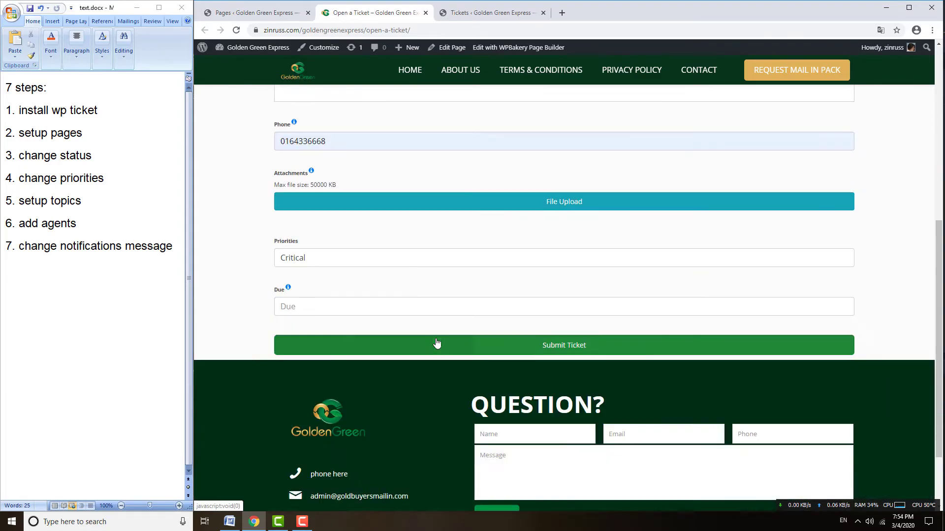
{"action": "left_click", "coordinate": [297, 258]}
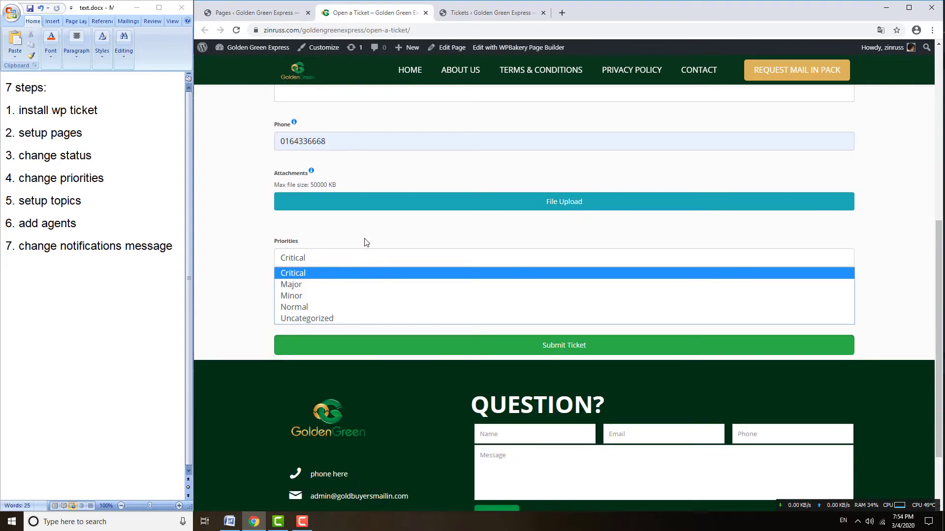
{"action": "left_click", "coordinate": [367, 252]}
{"action": "left_click", "coordinate": [314, 261]}
{"action": "left_click", "coordinate": [319, 259]}
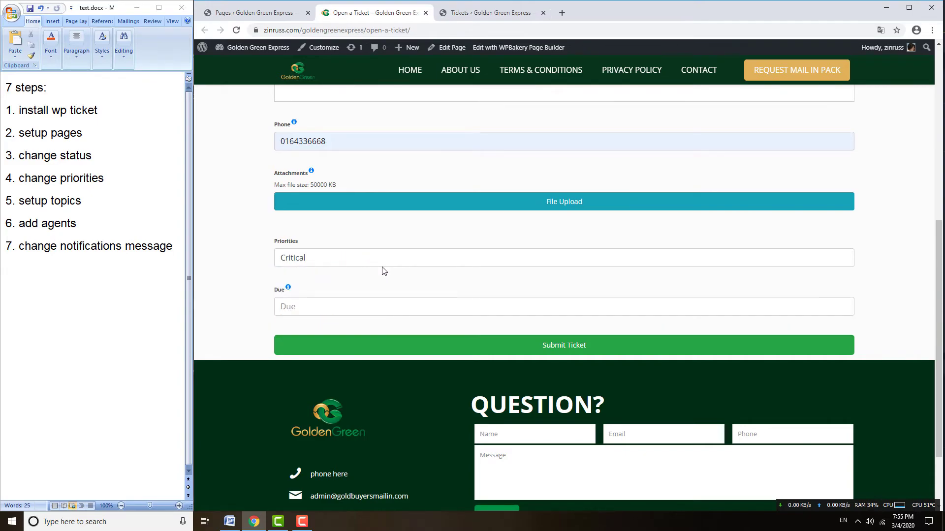
{"action": "scroll", "coordinate": [384, 270], "scroll_direction": "up", "scroll_amount": 5}
{"action": "scroll", "coordinate": [317, 194], "scroll_direction": "up", "scroll_amount": 2}
{"action": "left_click", "coordinate": [309, 154]}
{"action": "left_click", "coordinate": [309, 155]}
{"action": "scroll", "coordinate": [485, 276], "scroll_direction": "down", "scroll_amount": 8}
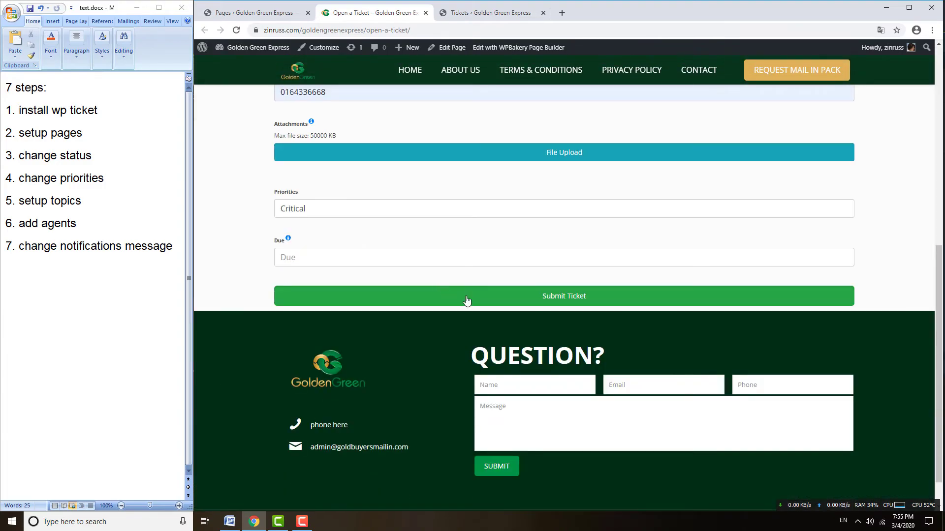
- Set the due date to March 4 and submit the test ticket
{"action": "left_click", "coordinate": [420, 261]}
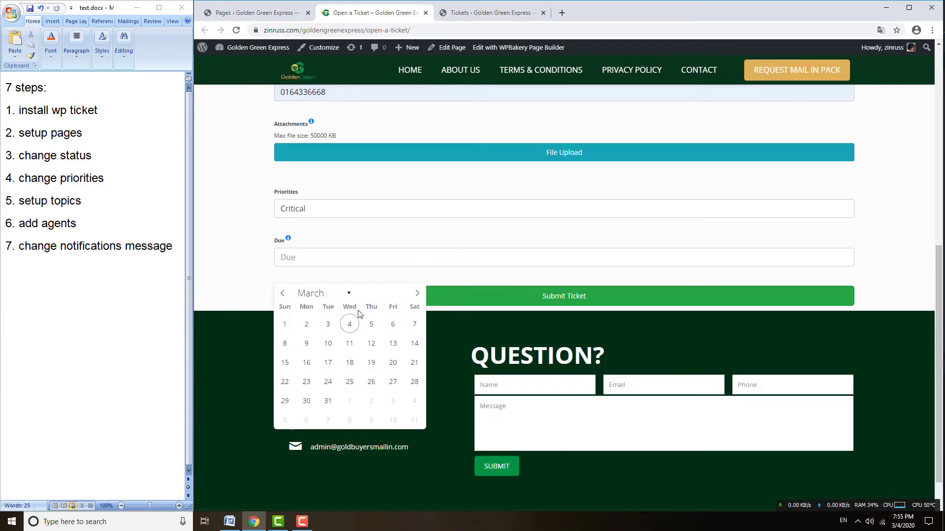
{"action": "left_click", "coordinate": [349, 324]}
{"action": "left_click", "coordinate": [491, 300]}
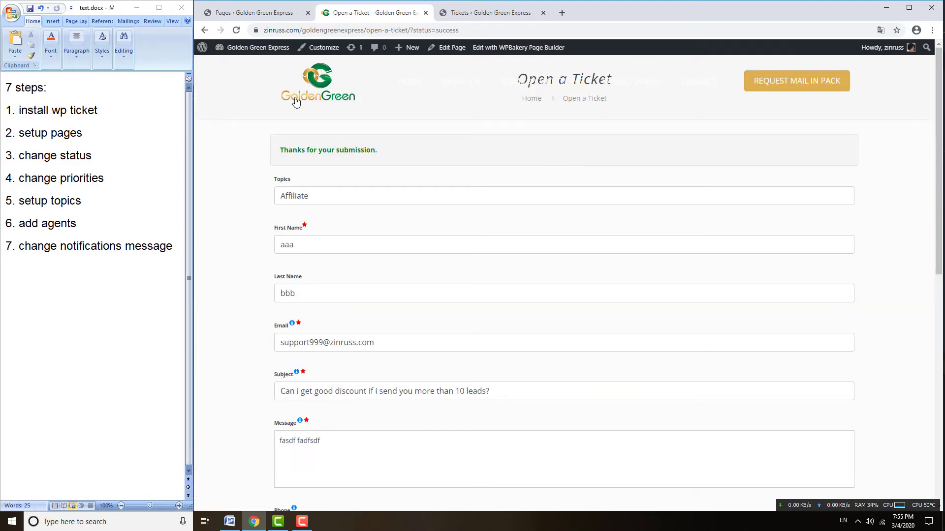
- Open the discount-for-10-leads ticket for editing from the All Tickets list
{"action": "left_click", "coordinate": [265, 13]}
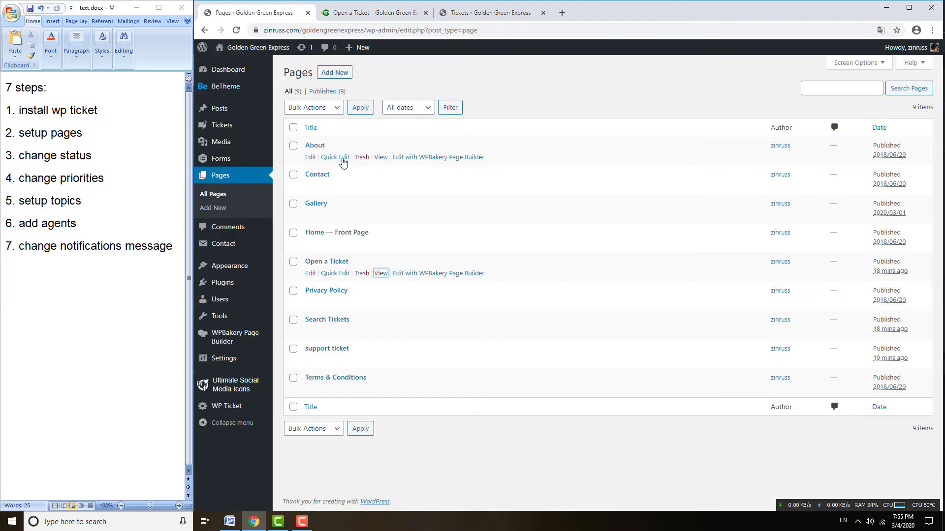
{"action": "mouse_move", "coordinate": [224, 126]}
{"action": "left_click", "coordinate": [294, 128]}
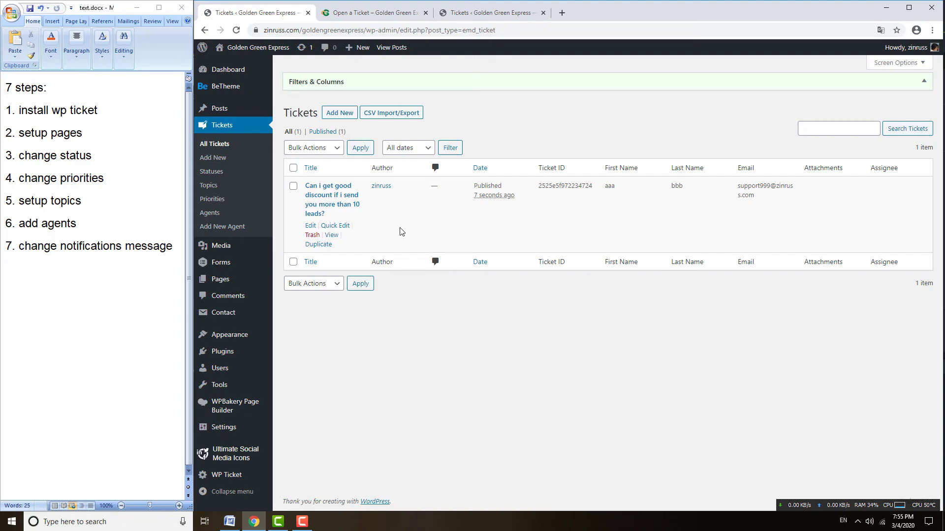
{"action": "left_click", "coordinate": [336, 207]}
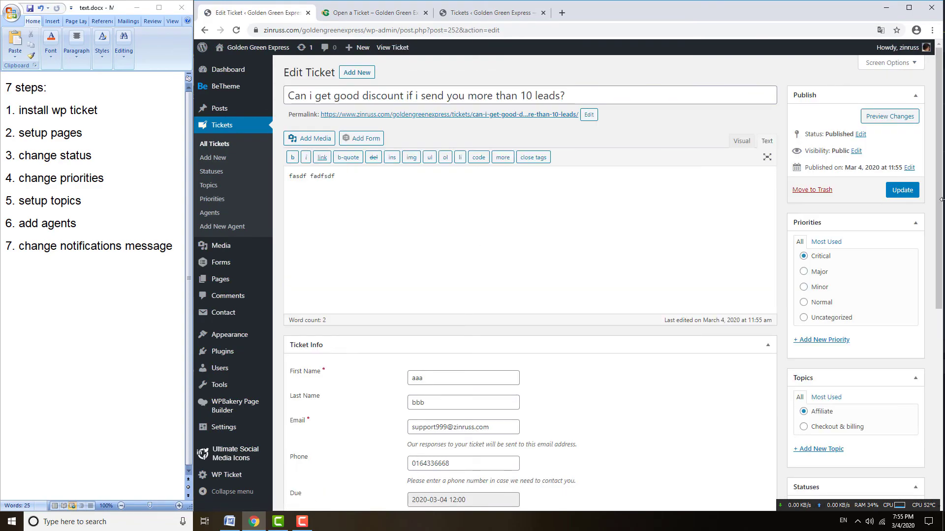
{"action": "left_click_drag", "start_coordinate": [941, 199], "coordinate": [942, 305]}
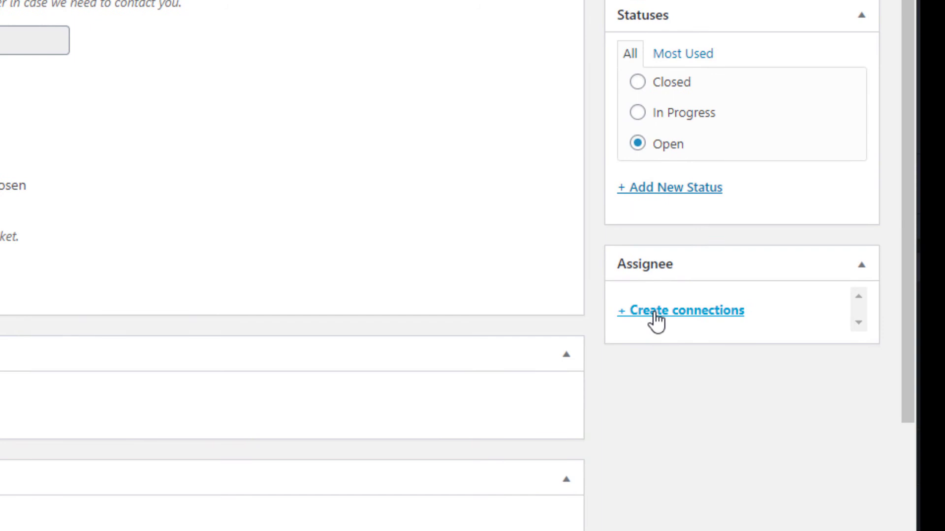
- Connect the first listed agent as the ticket's assignee and update the ticket
{"action": "left_click", "coordinate": [656, 321]}
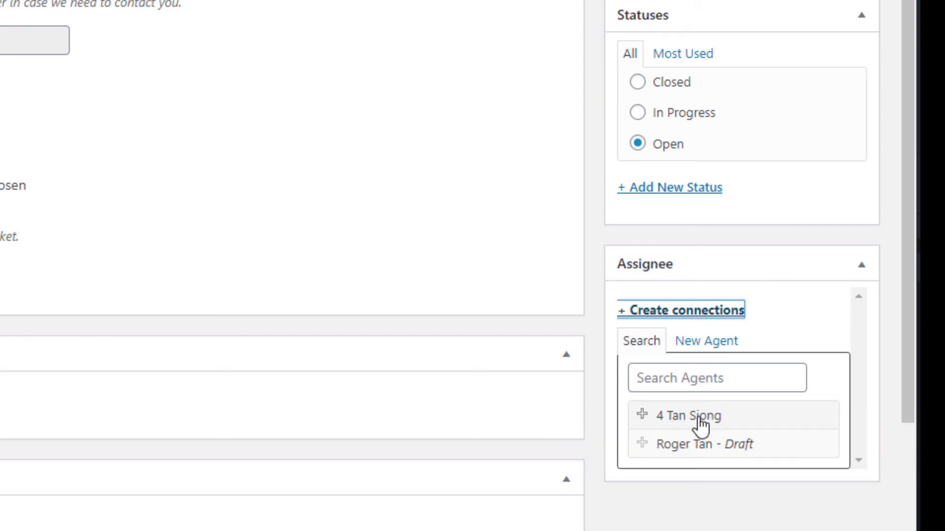
{"action": "left_click", "coordinate": [699, 422]}
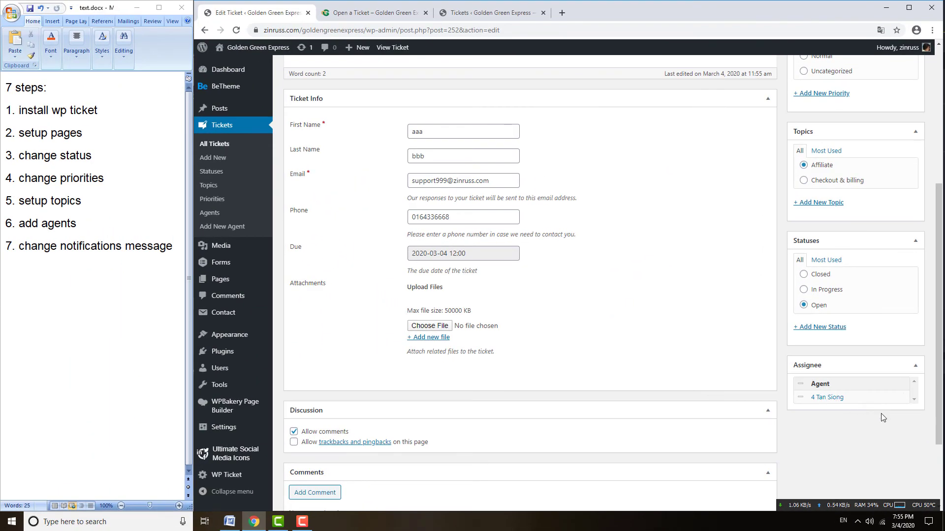
{"action": "scroll", "coordinate": [843, 432], "scroll_direction": "up", "scroll_amount": 4}
{"action": "scroll", "coordinate": [841, 435], "scroll_direction": "down", "scroll_amount": 2}
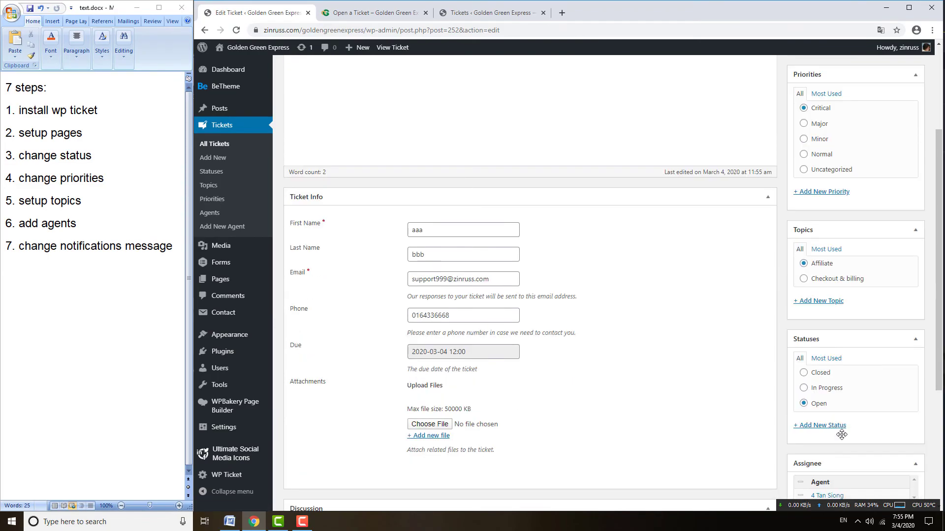
{"action": "scroll", "coordinate": [841, 434], "scroll_direction": "up", "scroll_amount": 3}
{"action": "left_click", "coordinate": [901, 192]}
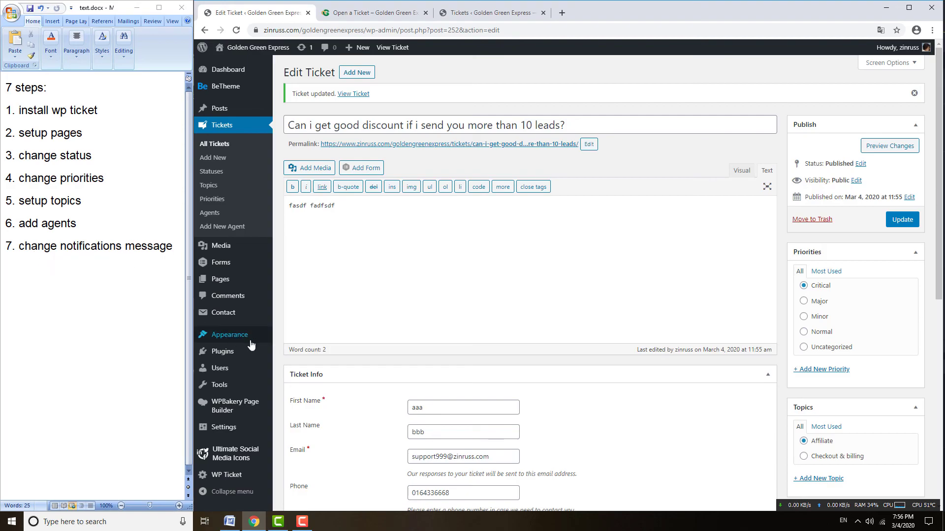
{"action": "mouse_move", "coordinate": [235, 477]}
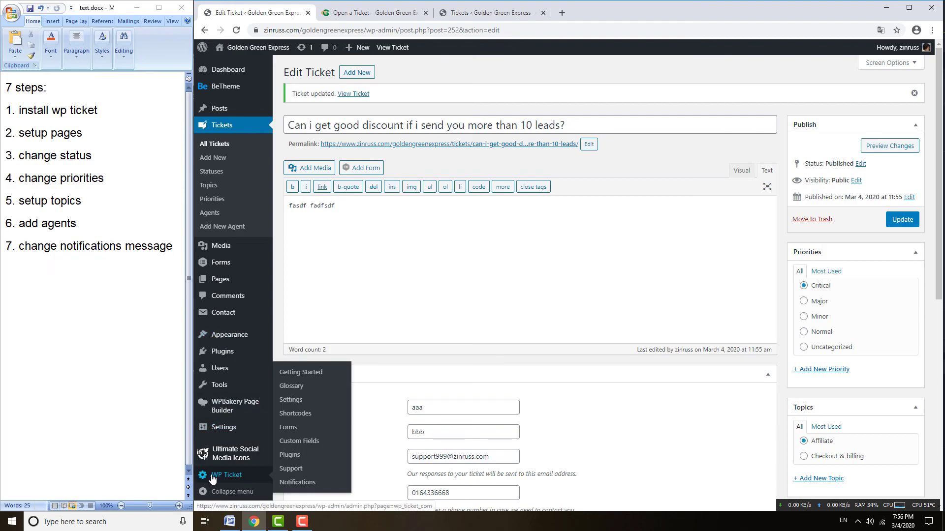
- Expand and collapse the New Ticket and New Ticket Assigned notifications to review their email messages
{"action": "left_click", "coordinate": [288, 483]}
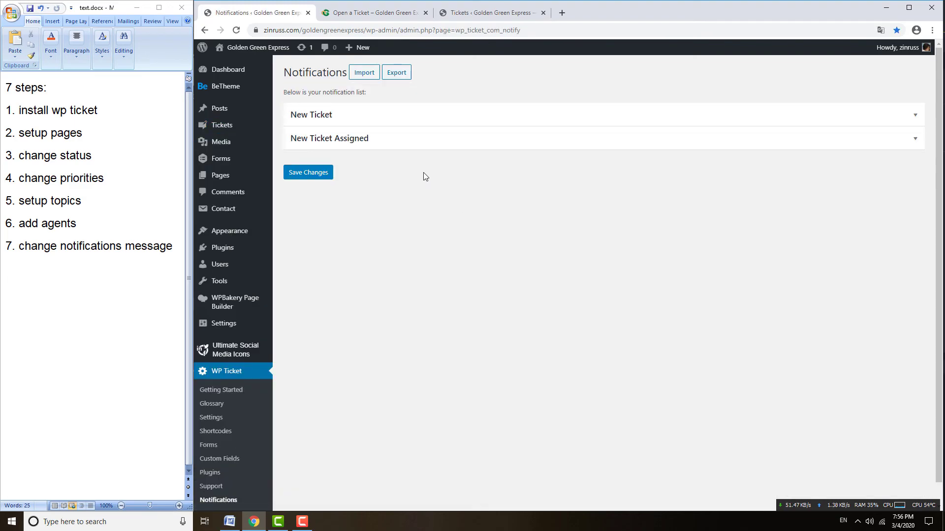
{"action": "left_click", "coordinate": [494, 116]}
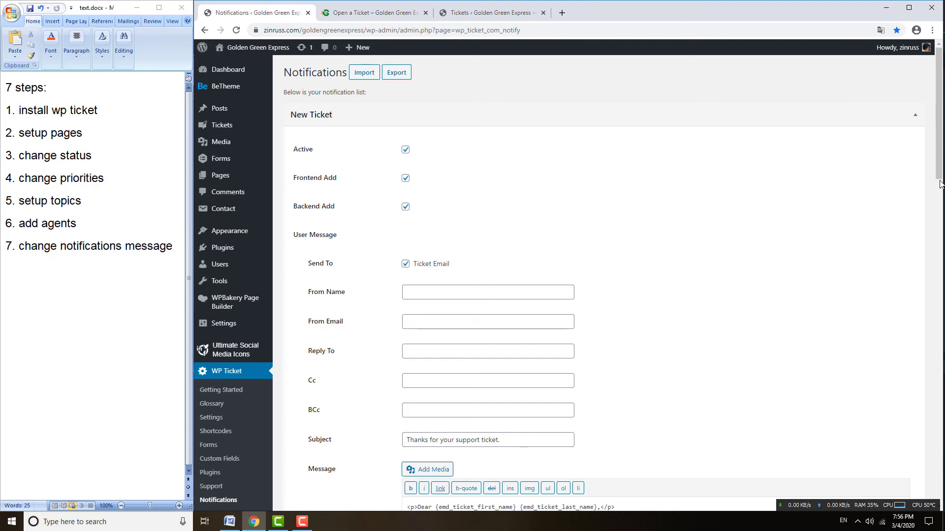
{"action": "left_click", "coordinate": [855, 117]}
{"action": "left_click", "coordinate": [431, 142]}
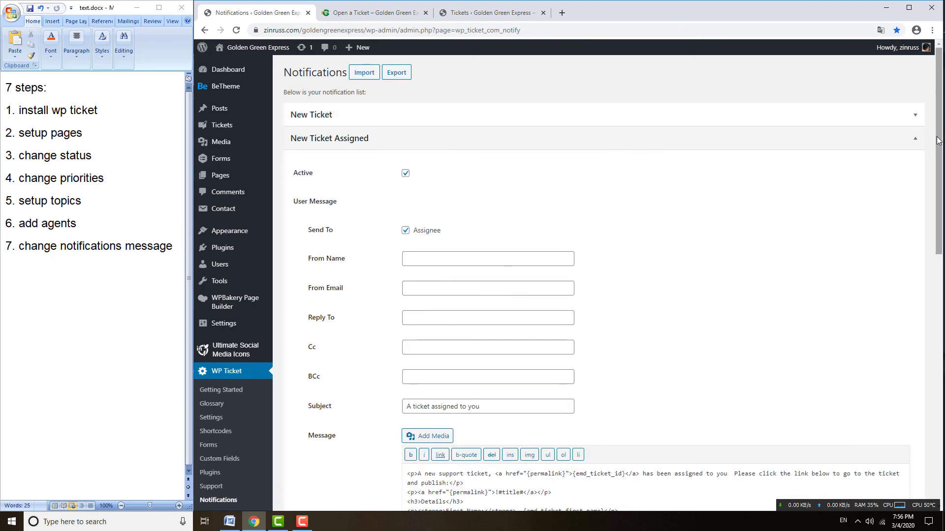
{"action": "scroll", "coordinate": [432, 143], "scroll_direction": "down", "scroll_amount": 4}
{"action": "scroll", "coordinate": [432, 142], "scroll_direction": "up", "scroll_amount": 3}
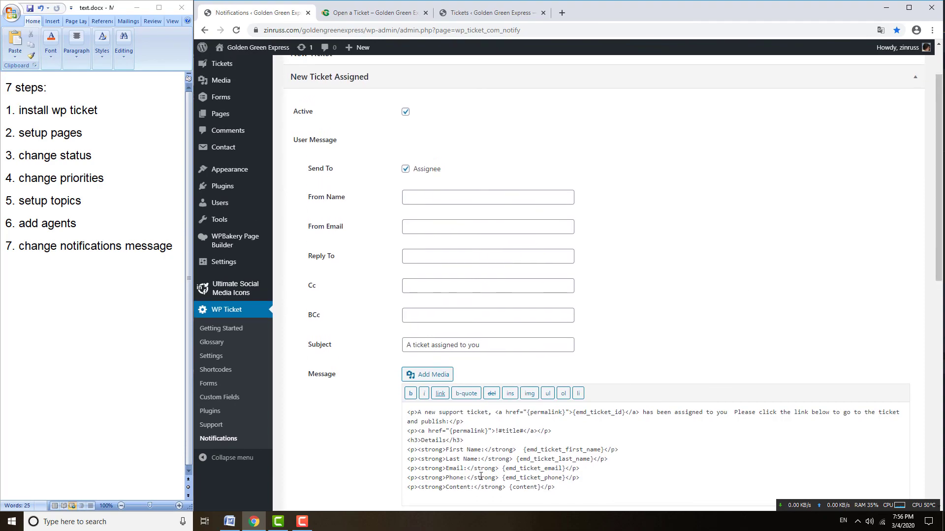
{"action": "scroll", "coordinate": [538, 397], "scroll_direction": "up", "scroll_amount": 1}
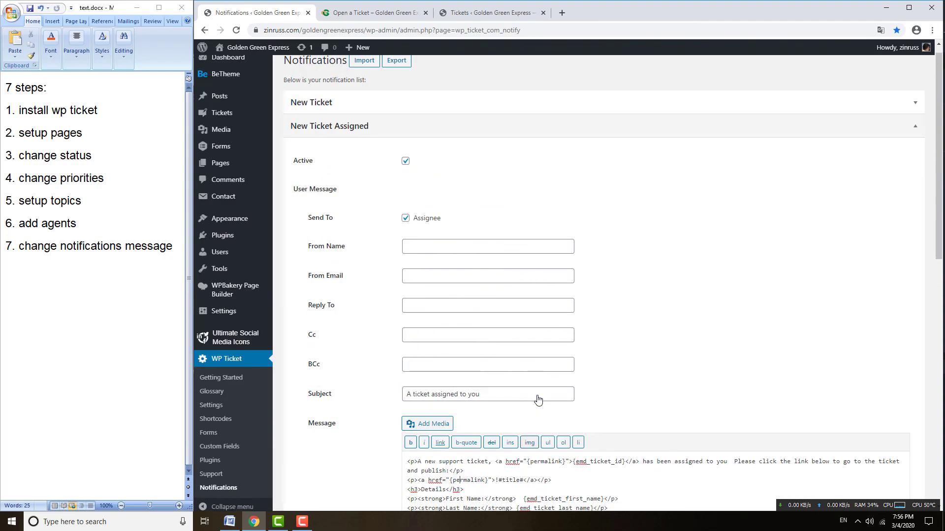
{"action": "scroll", "coordinate": [498, 412], "scroll_direction": "down", "scroll_amount": 2}
{"action": "scroll", "coordinate": [481, 373], "scroll_direction": "up", "scroll_amount": 3}
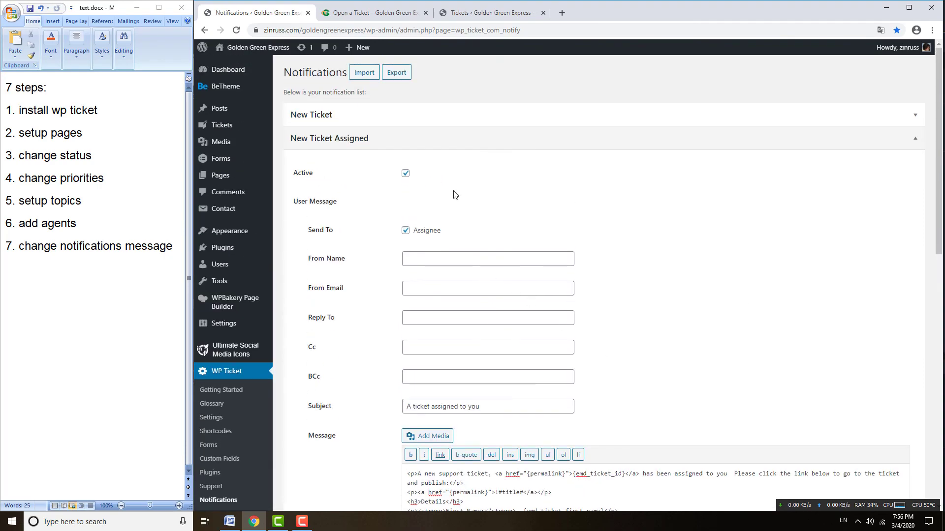
{"action": "left_click", "coordinate": [449, 141]}
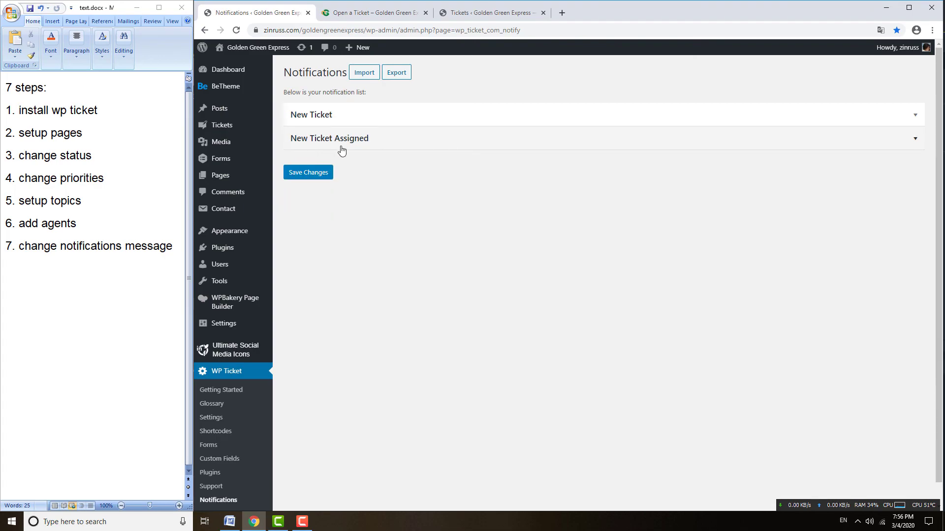
{"action": "left_click", "coordinate": [373, 120]}
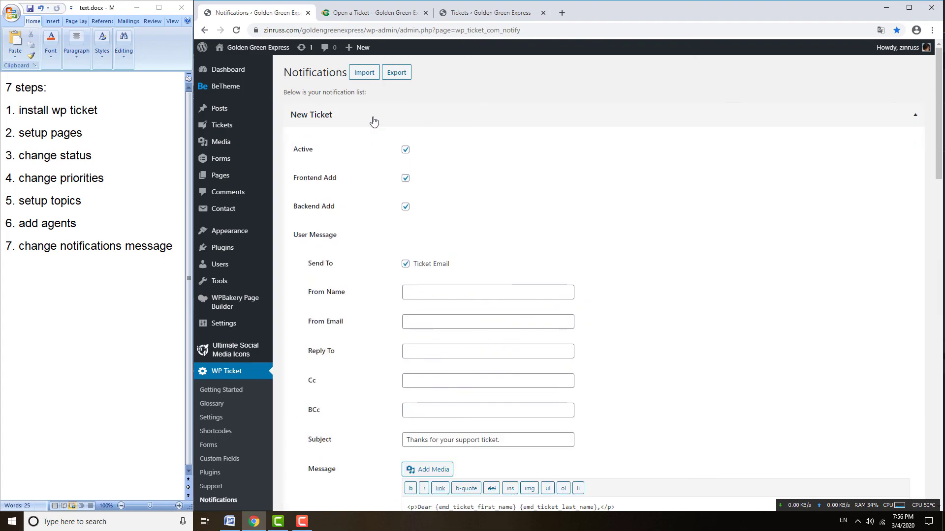
{"action": "left_click", "coordinate": [373, 120]}
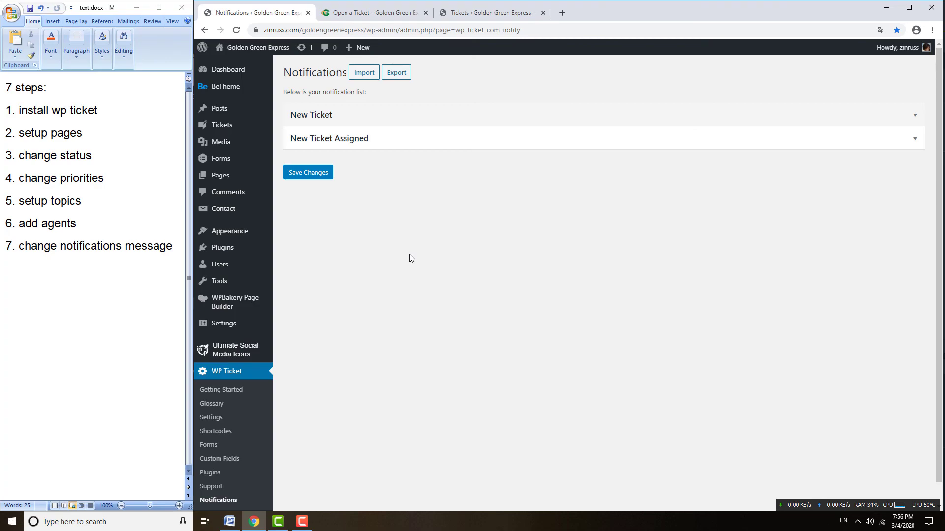